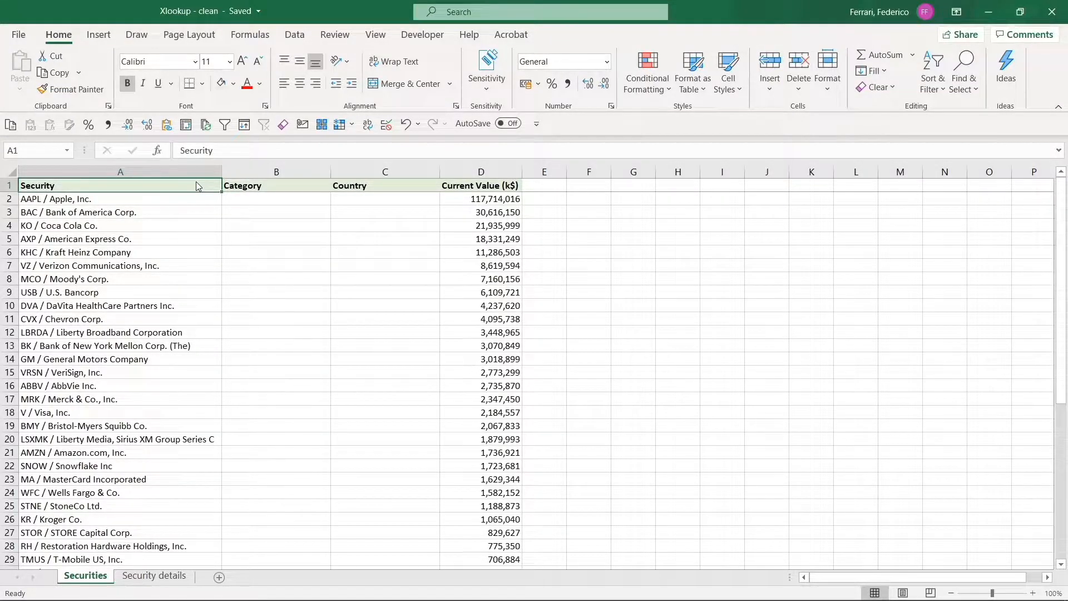
Examine the Securities sheet's layout, including the Category, Country and Current Value columns.
key("Down")
key("Down")
key("Down")
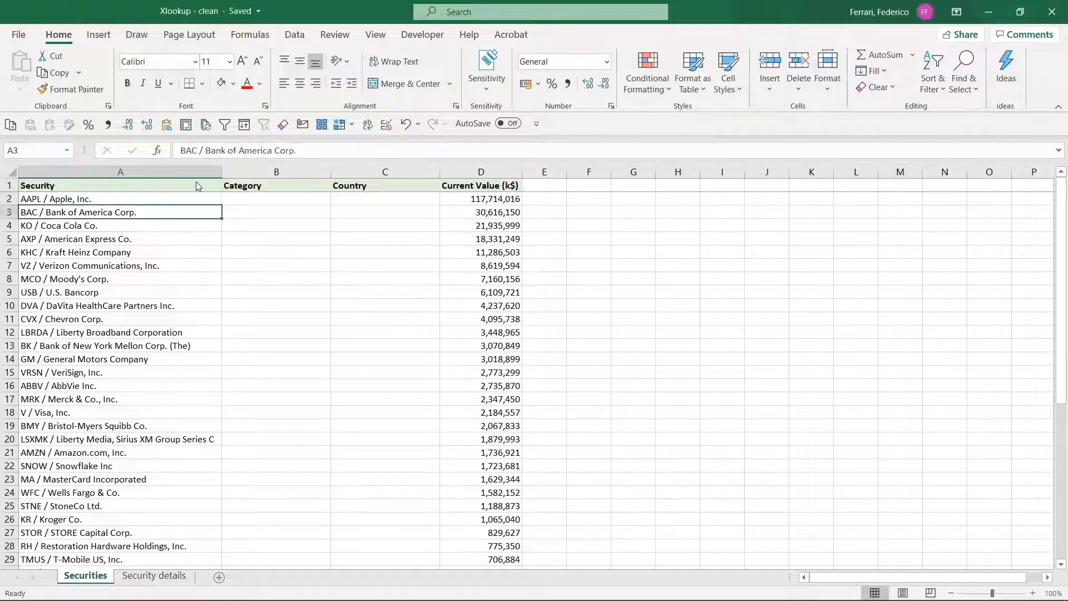
key("Right")
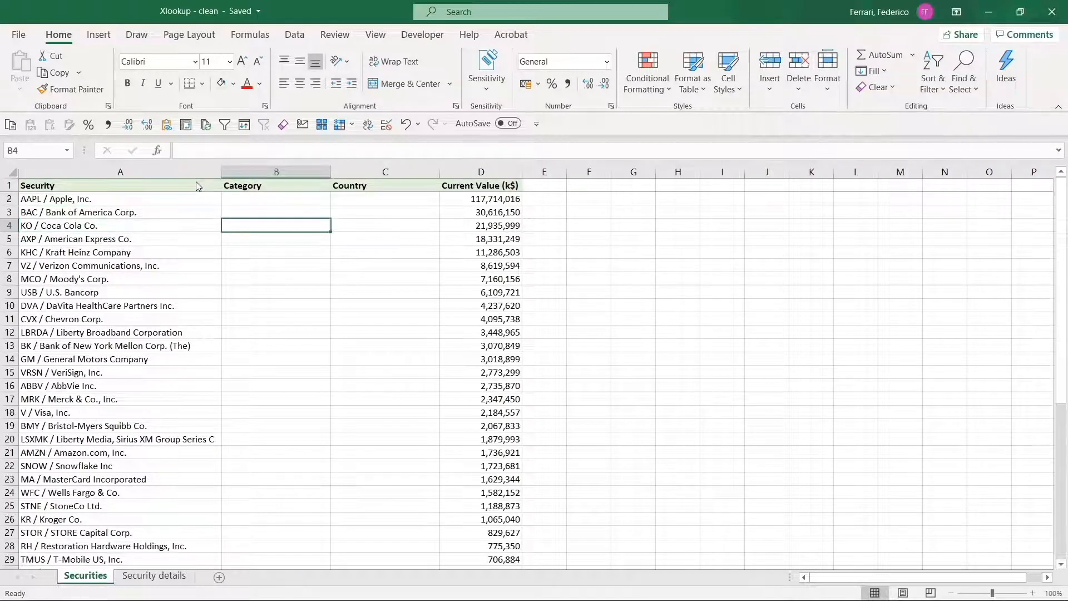
key("Right")
key("Right")
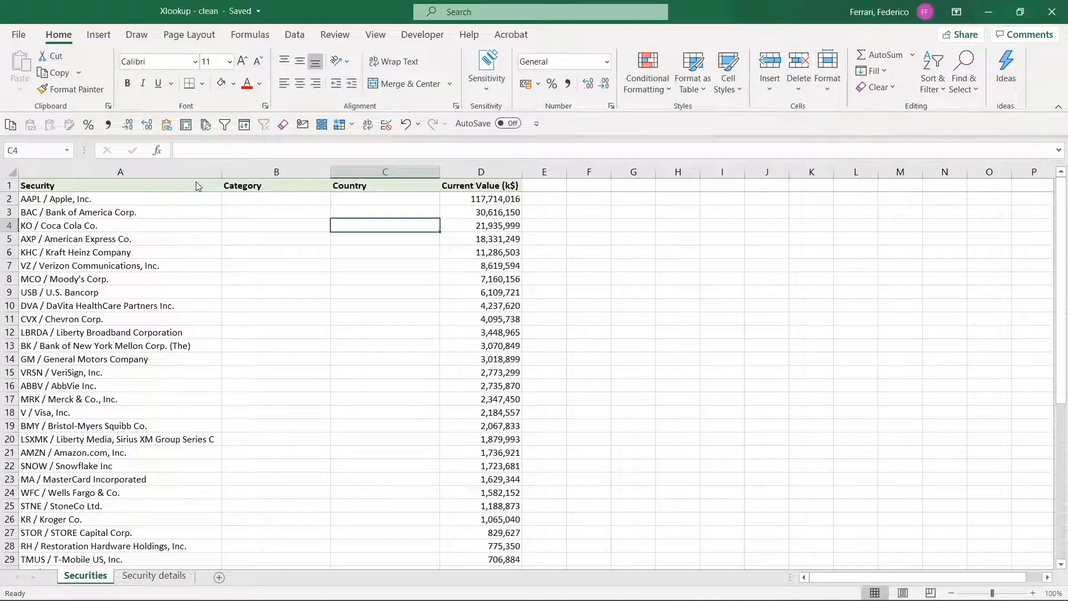
key("Up")
key("Up")
key("Down")
key("Down")
key("Down")
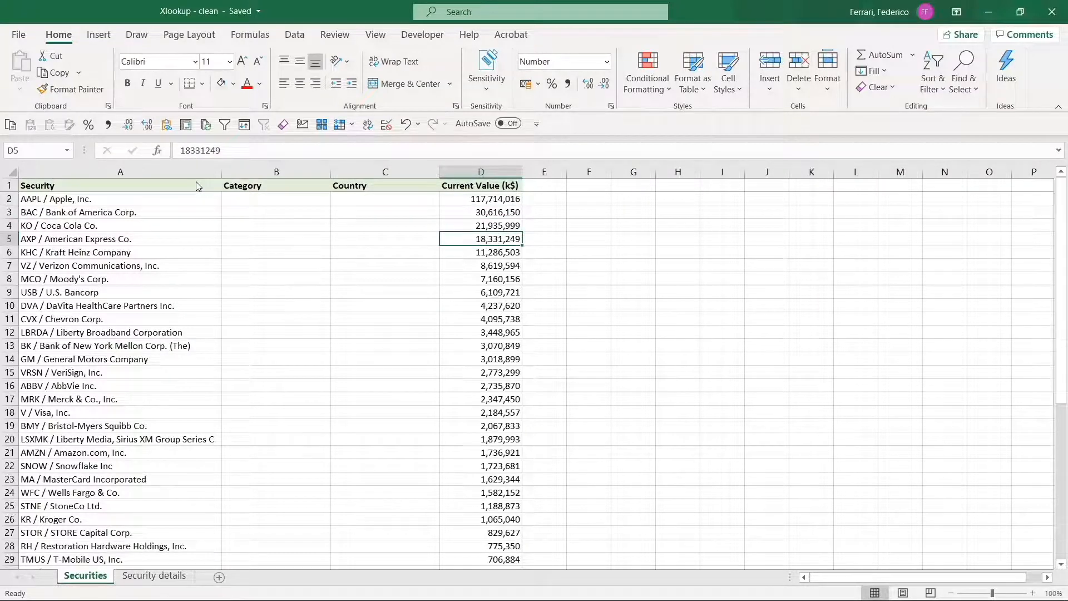
Examine the Security details sheet's Category and Country columns and compare them with the Securities sheet.
key("ctrl+Page_Down")
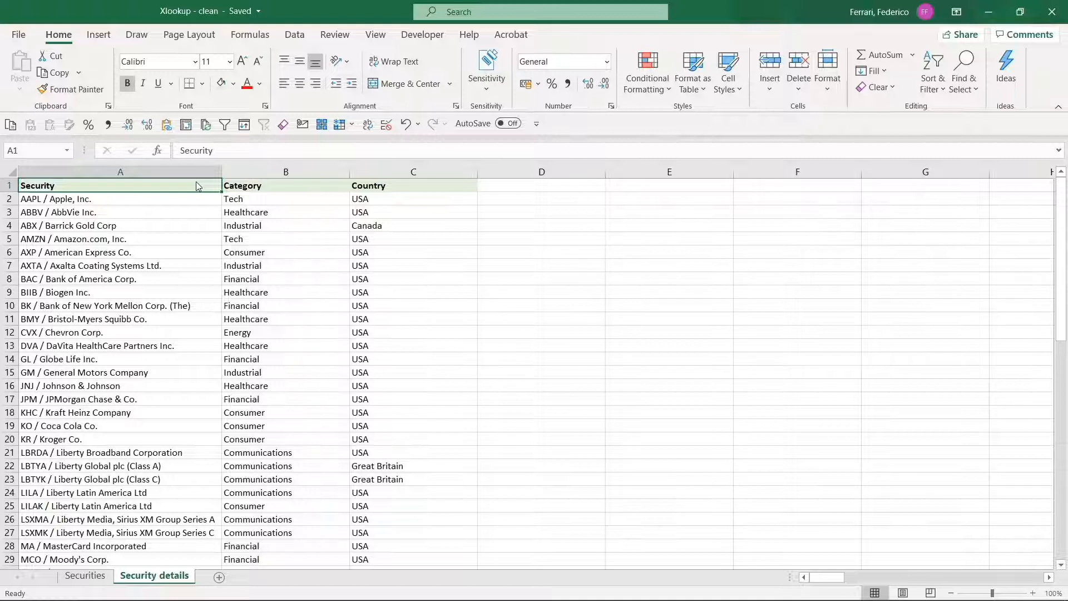
key("Right")
key("Right")
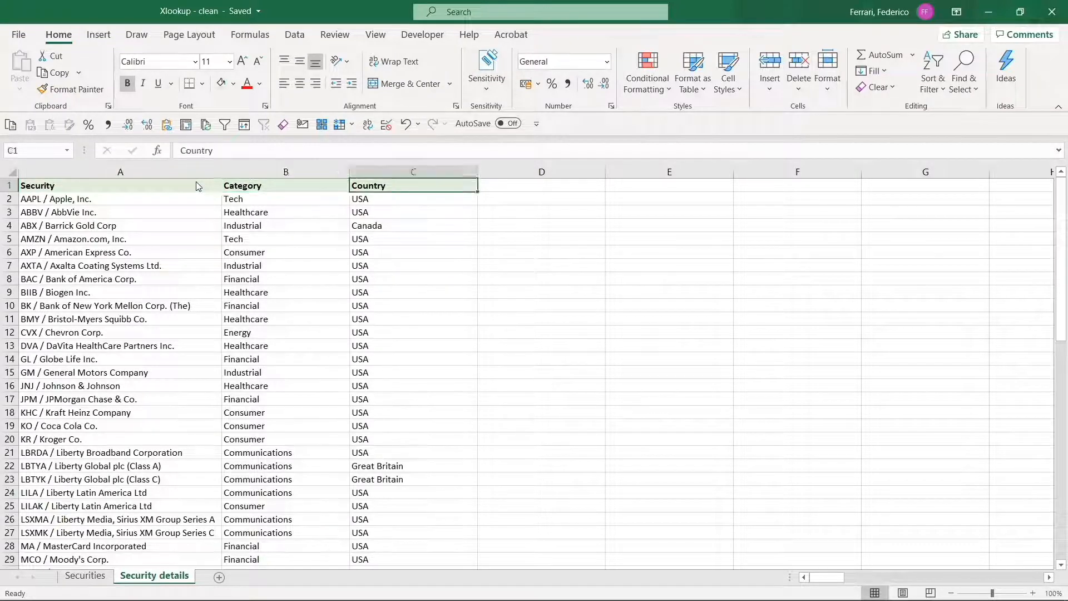
key("Down")
key("Down")
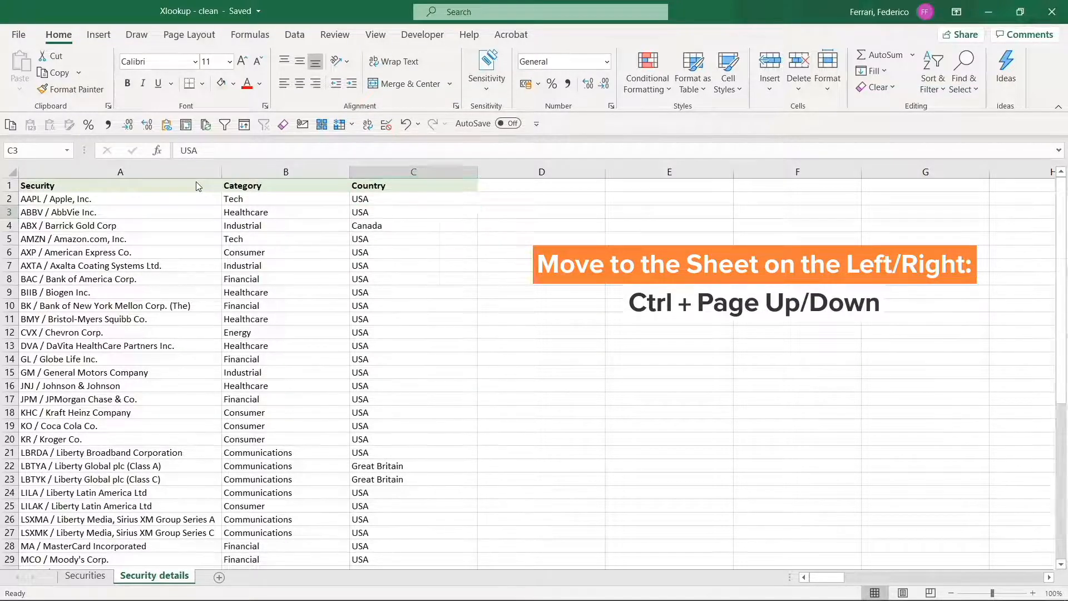
key("ctrl+Page_Up")
key("ctrl+Page_Down")
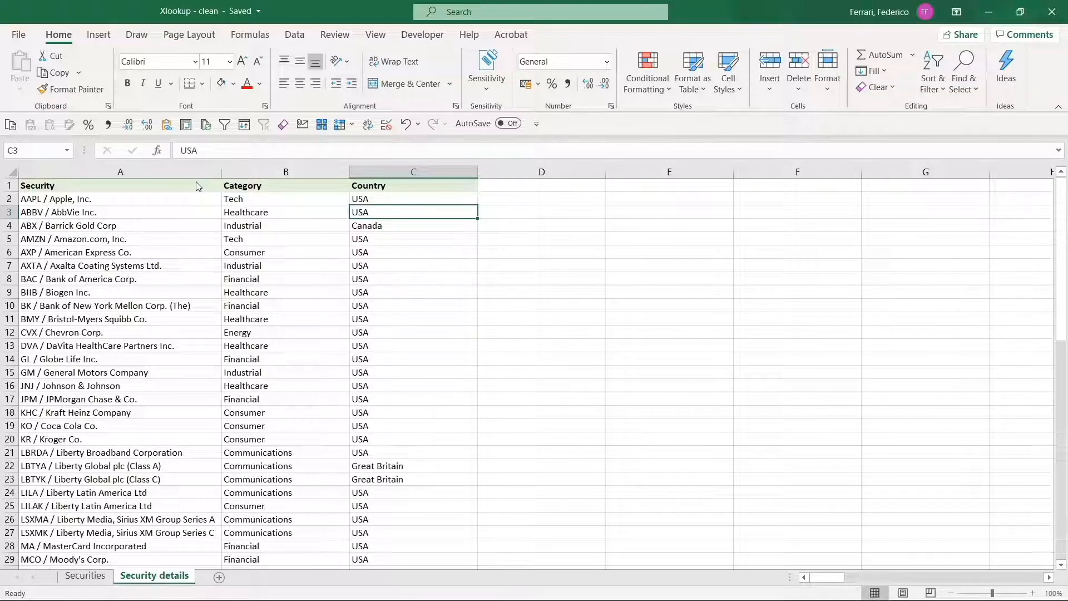
Start a VLOOKUP formula in cell C2 of the Securities sheet with A2 as the lookup value.
key("ctrl+Page_Up")
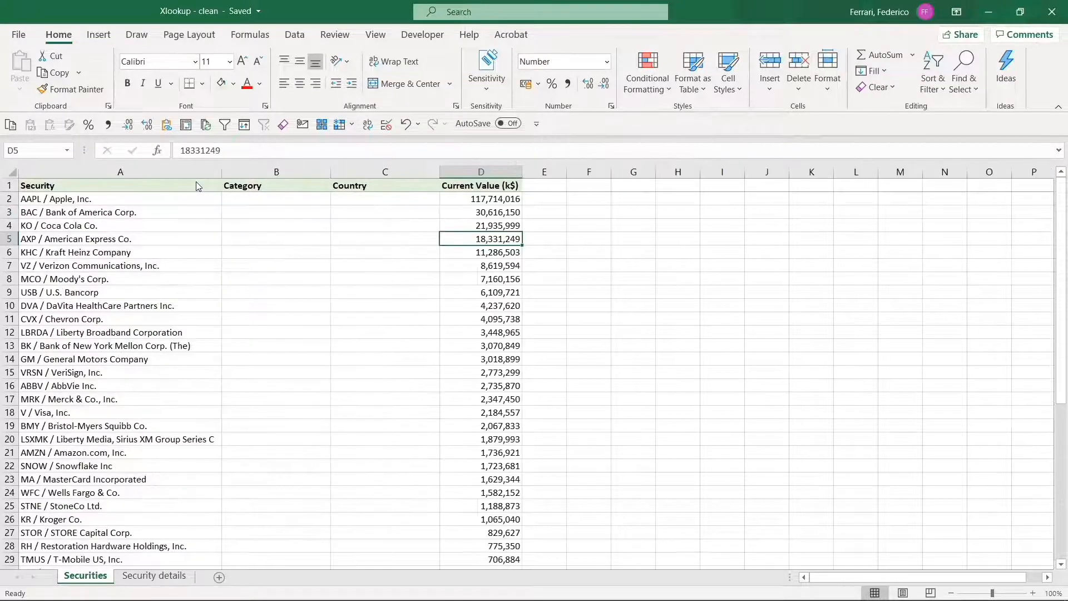
key("Up")
key("Up")
key("Up")
key("Left")
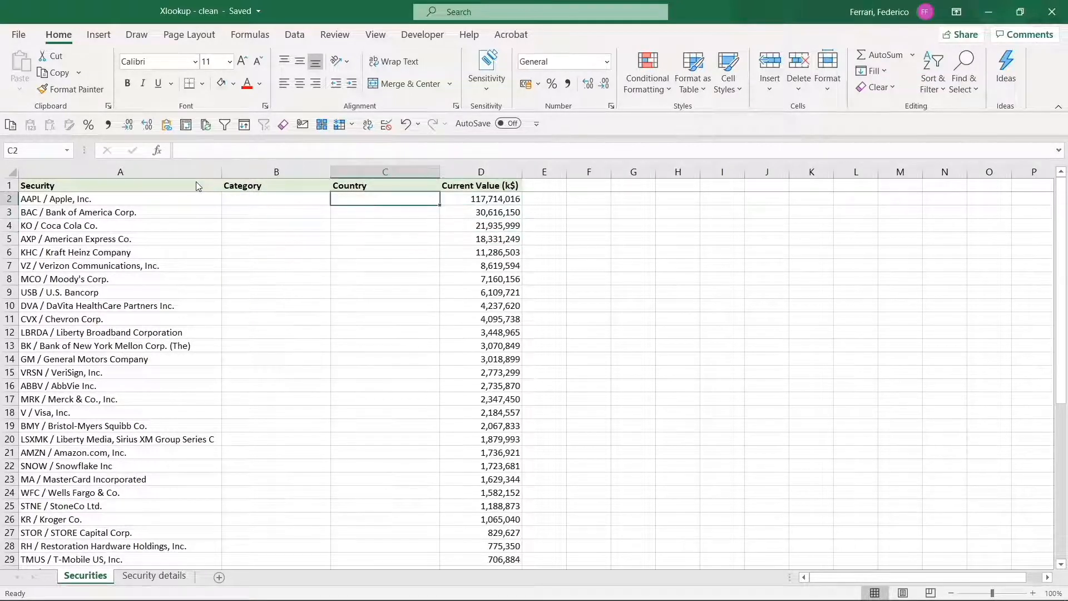
type("=vlo")
key("Tab")
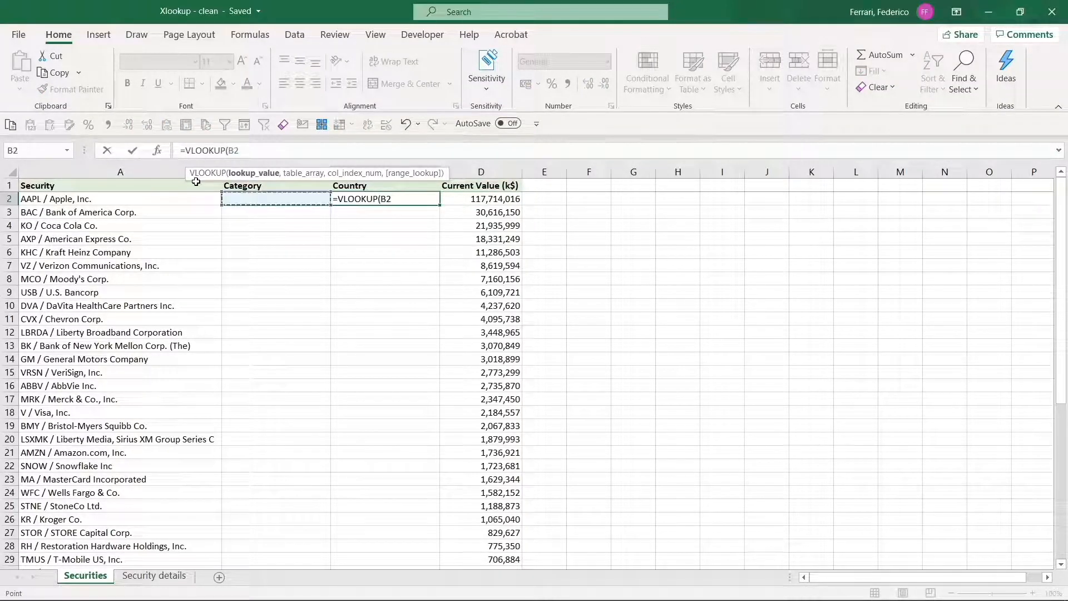
key("Left")
key("Left")
type(",")
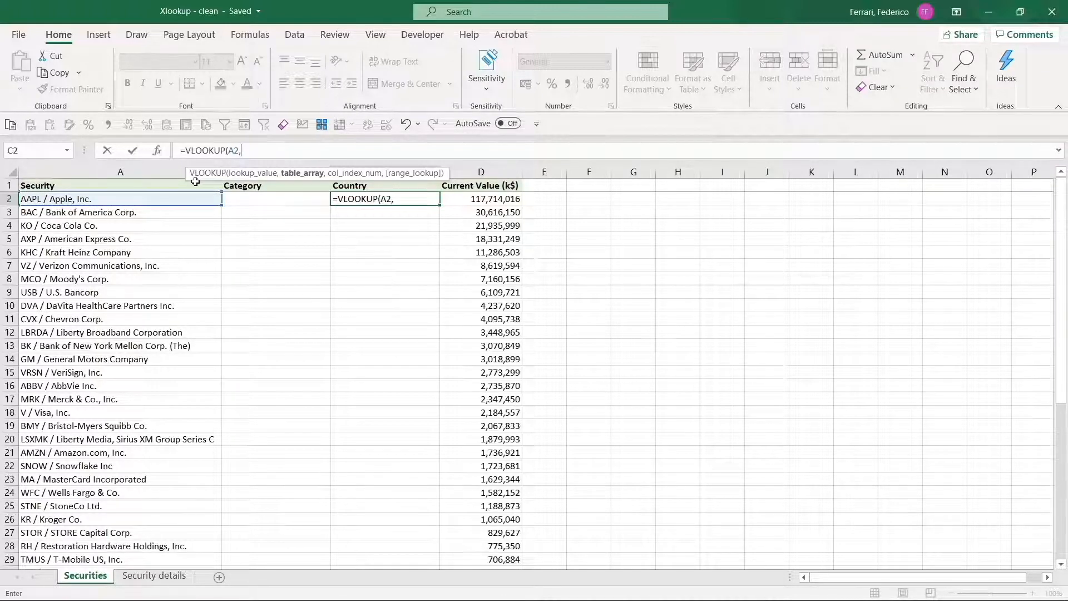
Complete the VLOOKUP in C2 with table array 'Security details'!A2:C53, column index 3 and range lookup 0.
key("ctrl+Page_Down")
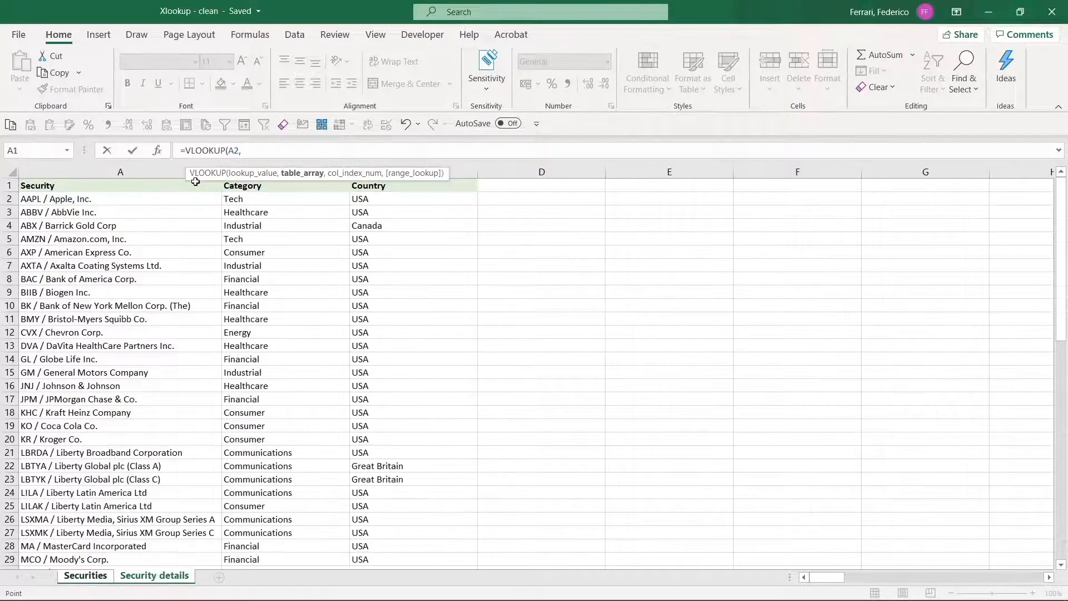
left_click(168, 203)
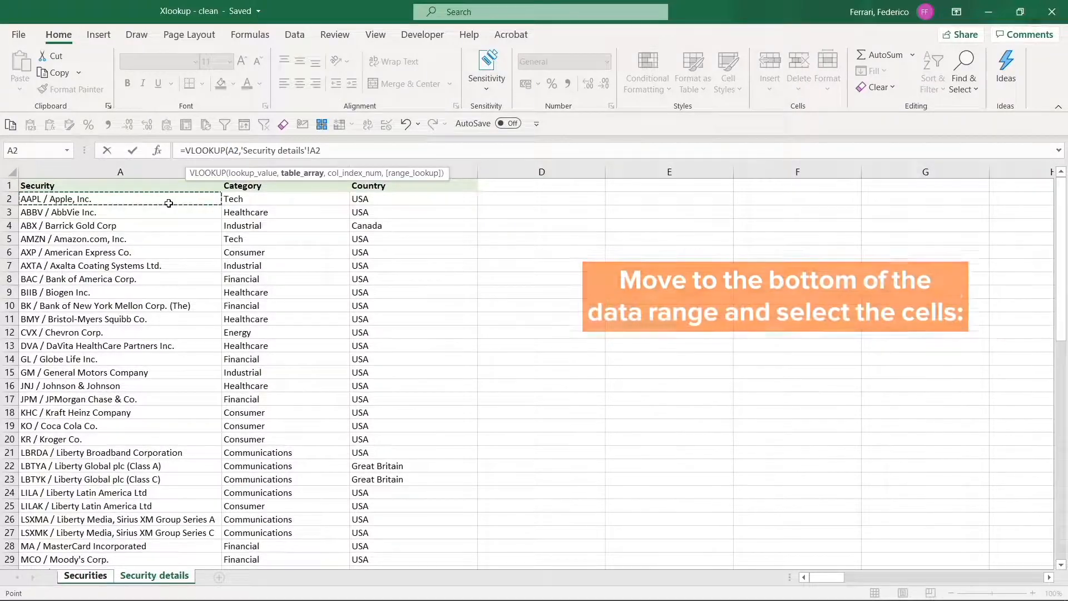
key("ctrl+shift+Right")
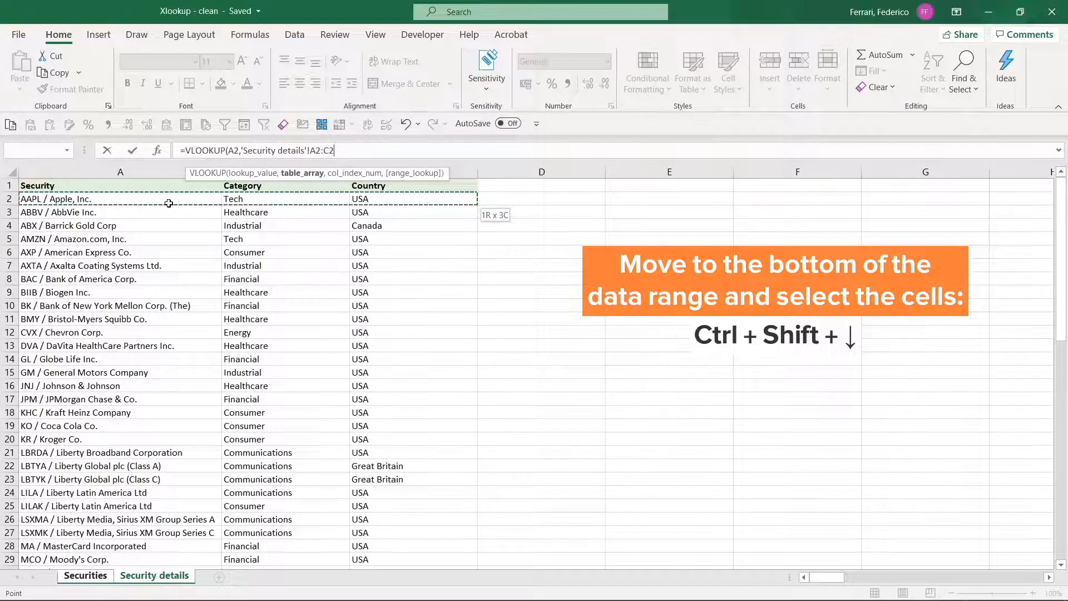
key("ctrl+shift+Down")
type(",")
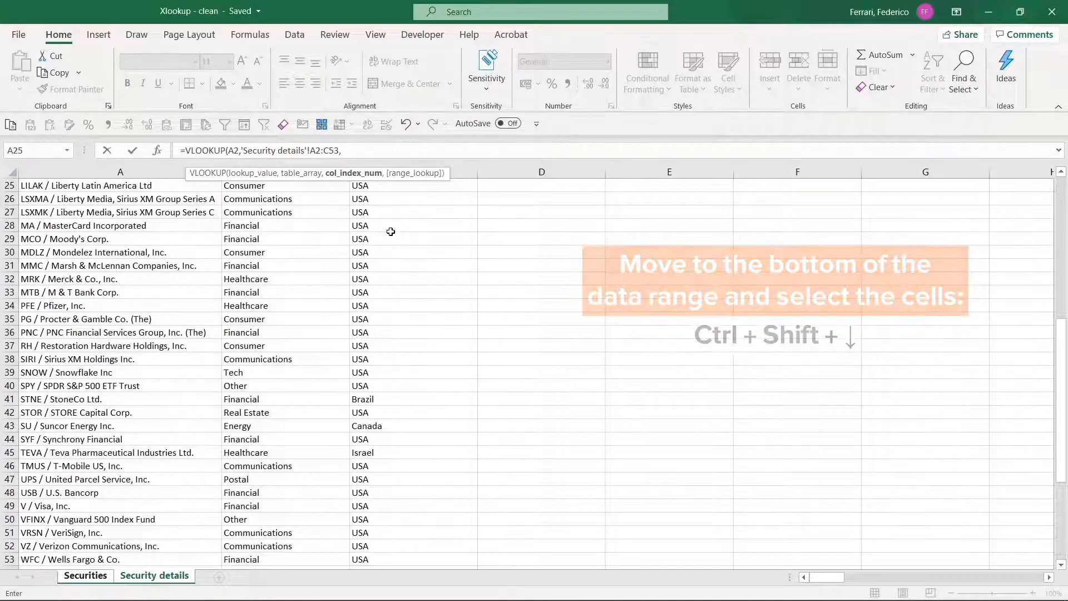
type("3,")
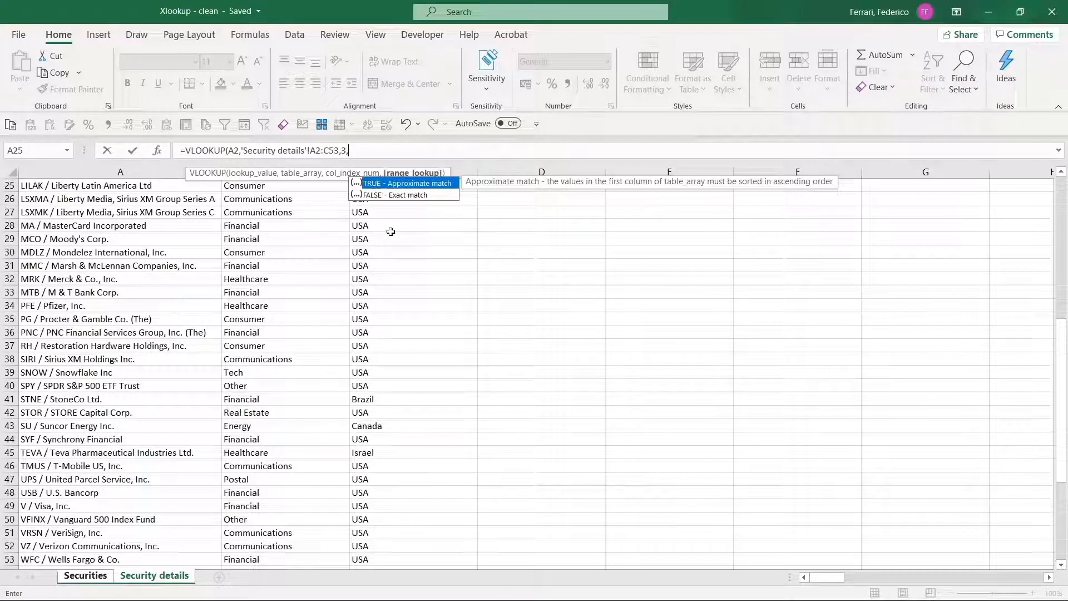
type("0)")
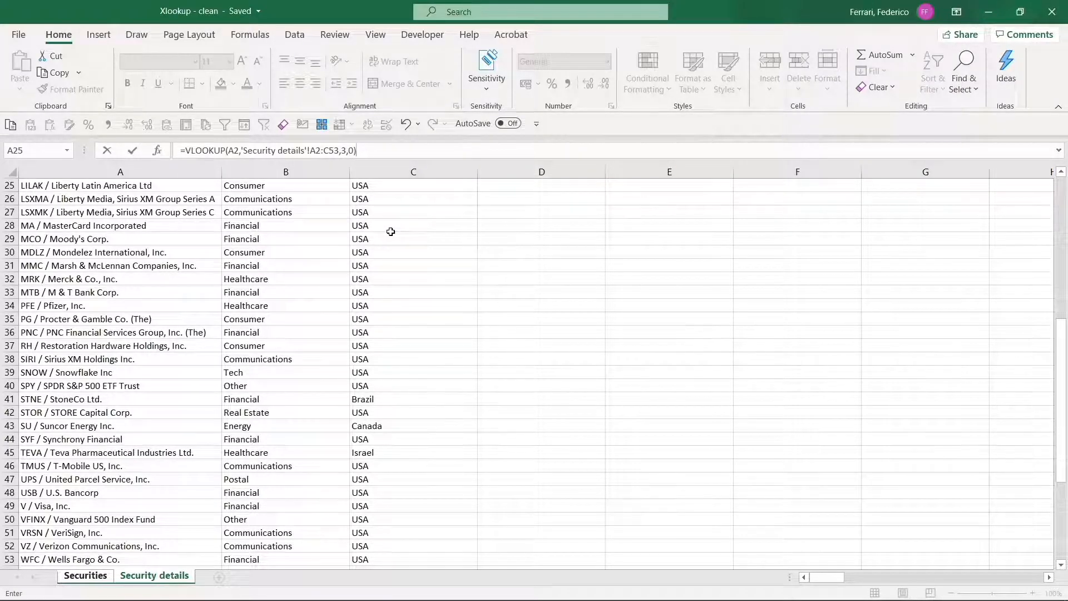
key("Return")
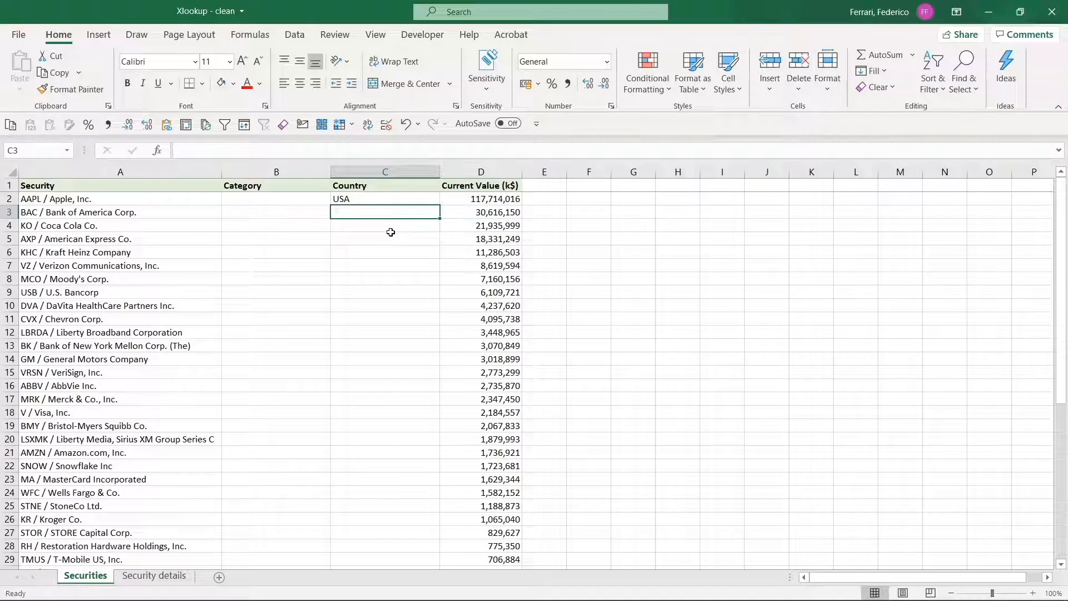
key("Up")
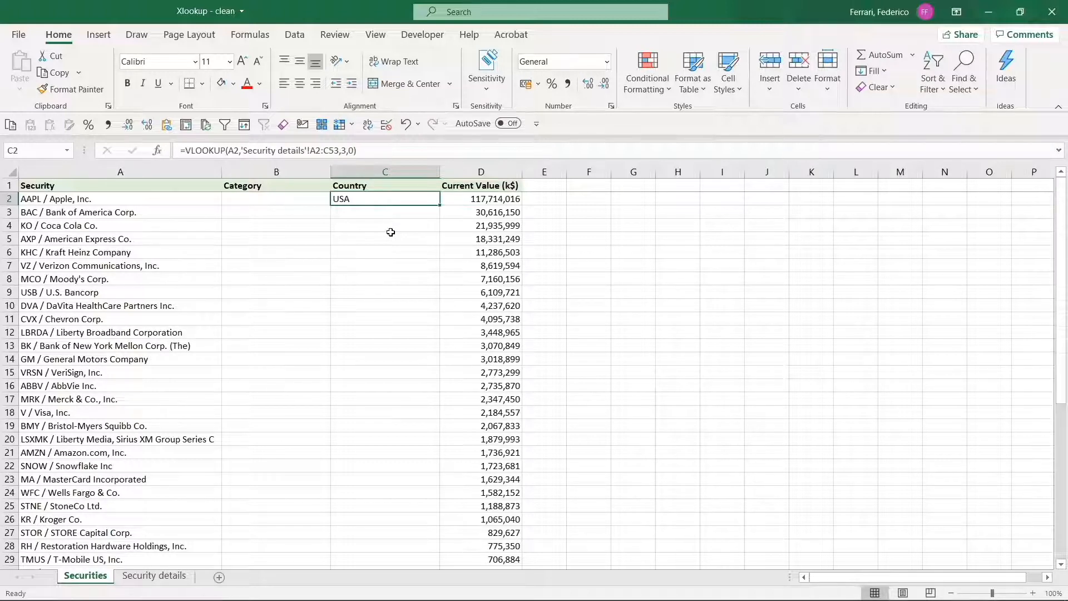
Start an XLOOKUP formula in cell C3 of the Securities sheet with A3 as the lookup value.
key("Down")
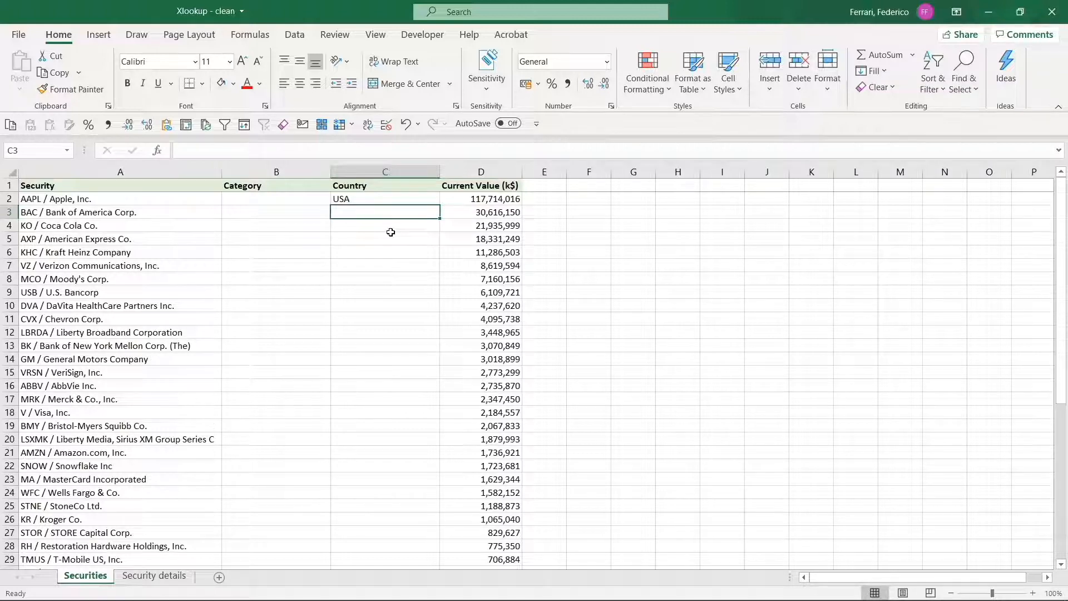
type("=xloo")
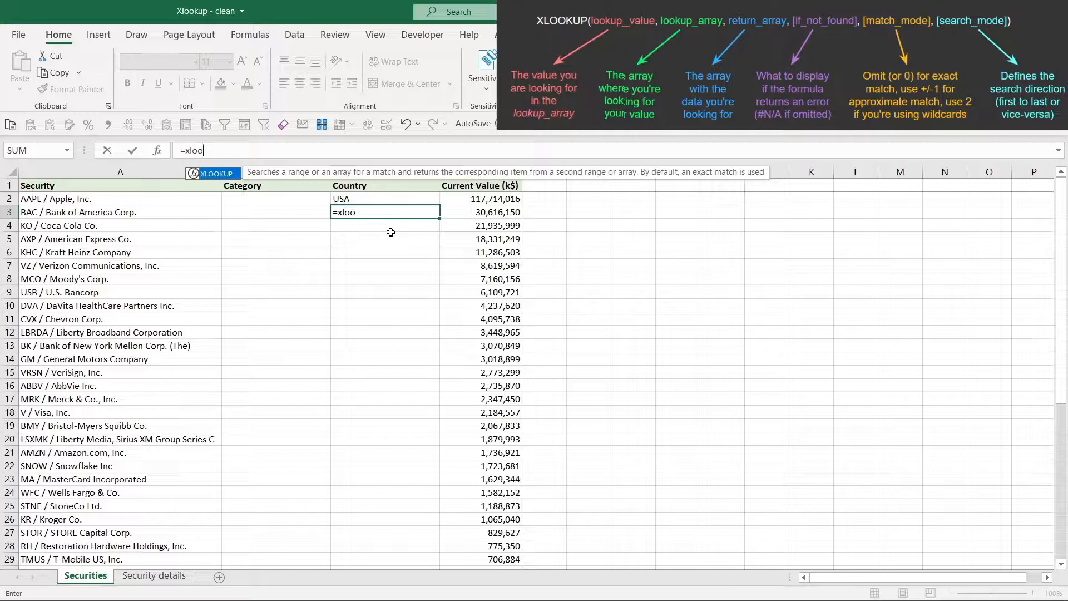
key("Tab")
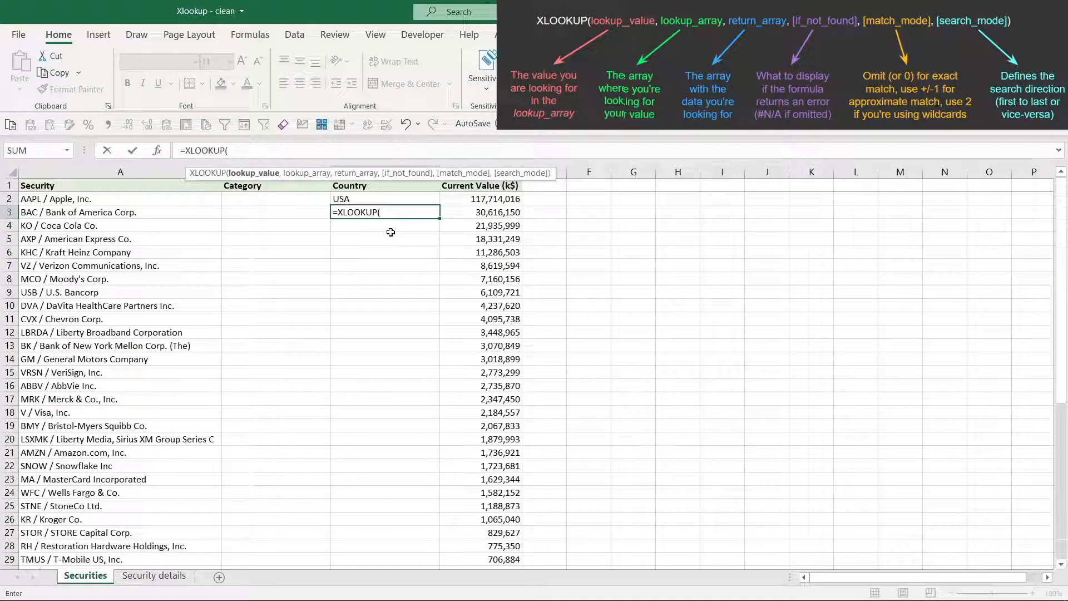
key("Left")
key("Left")
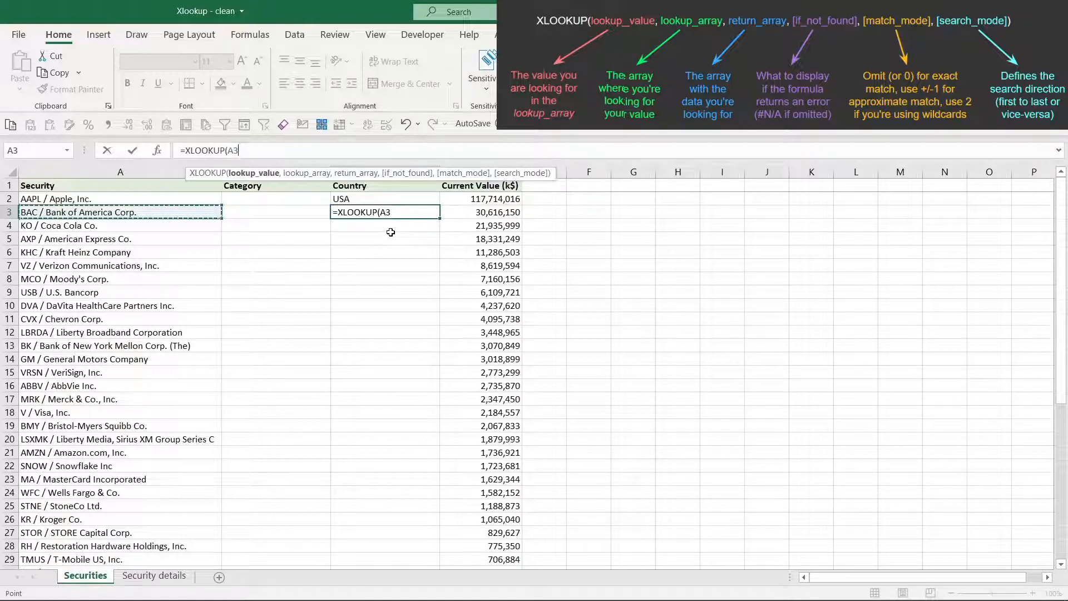
type(",")
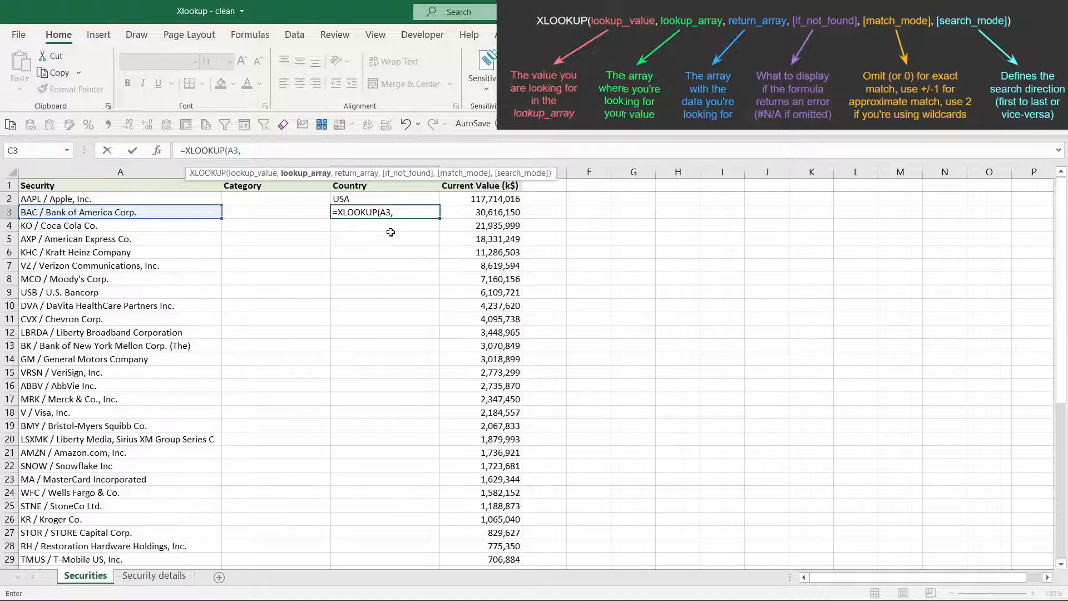
Set the XLOOKUP's lookup array to the absolute range $A$2:$A$53 on the Security details sheet.
key("ctrl+Page_Down")
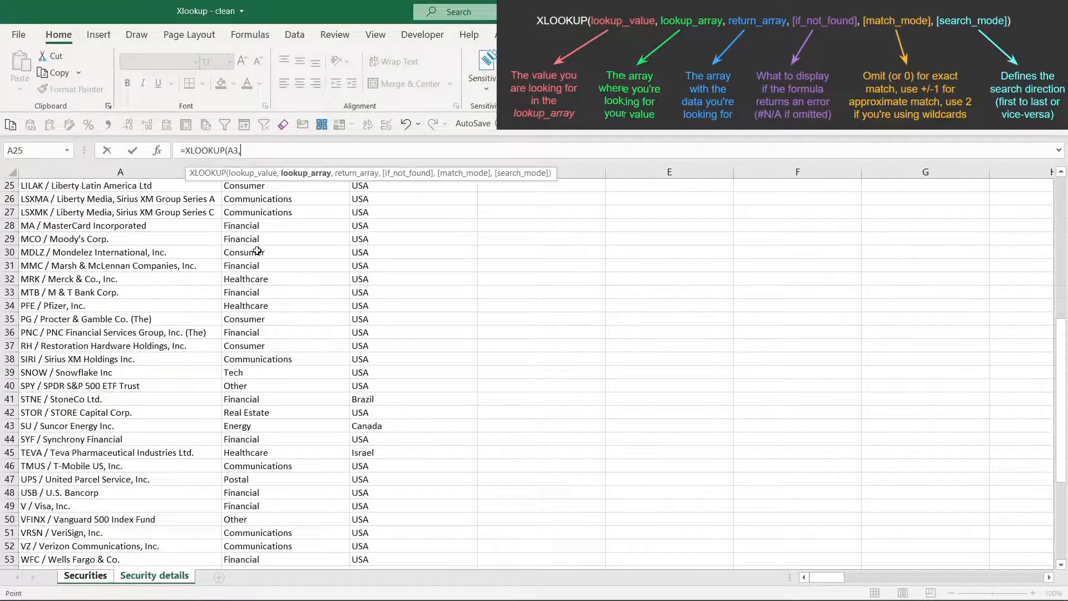
scroll(253, 247, "up", 8)
left_click(166, 203)
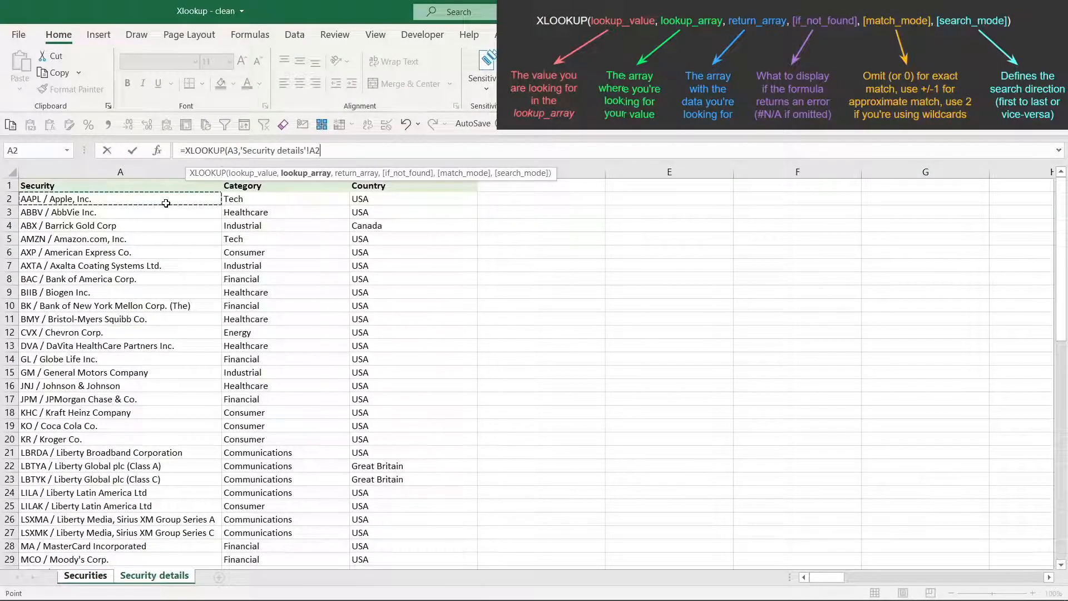
key("ctrl+shift+Down")
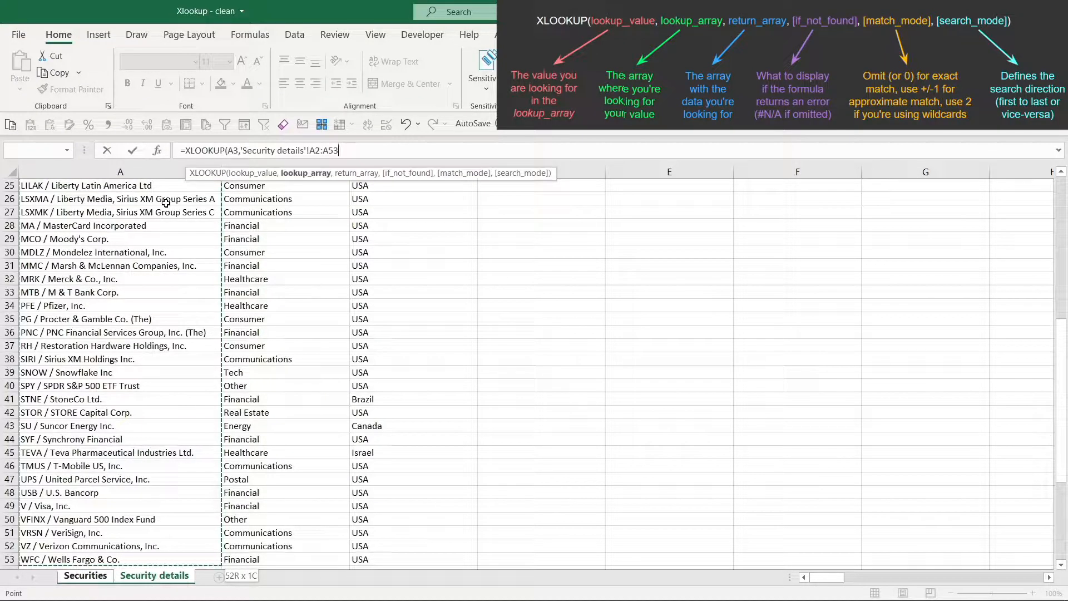
key("F4")
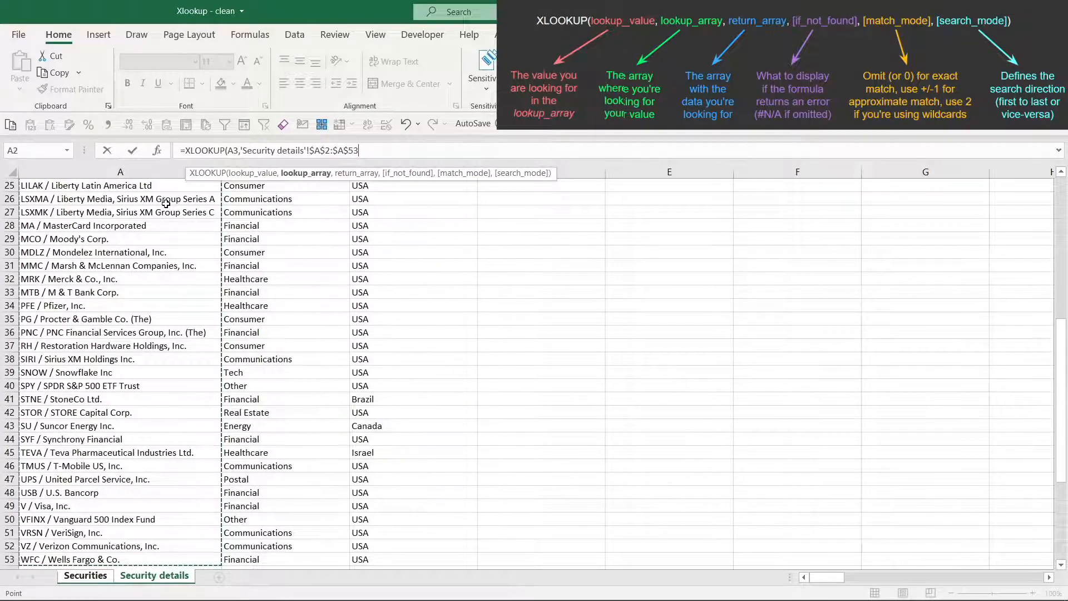
type(",")
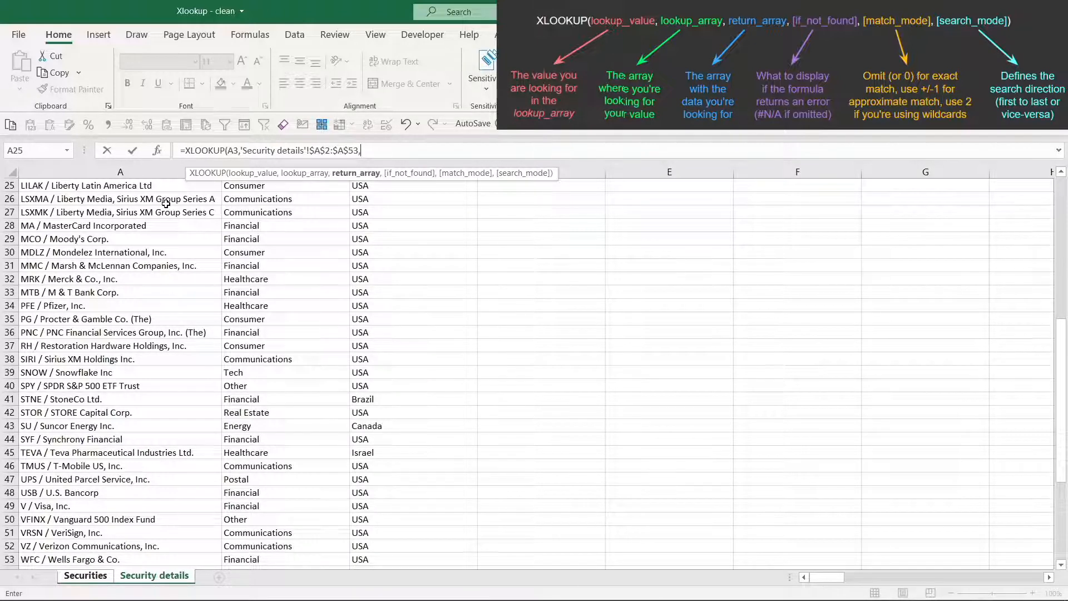
Set the XLOOKUP's return array to the absolute Country range $C$2:$C$53 on the Security details sheet.
scroll(166, 203, "up", 8)
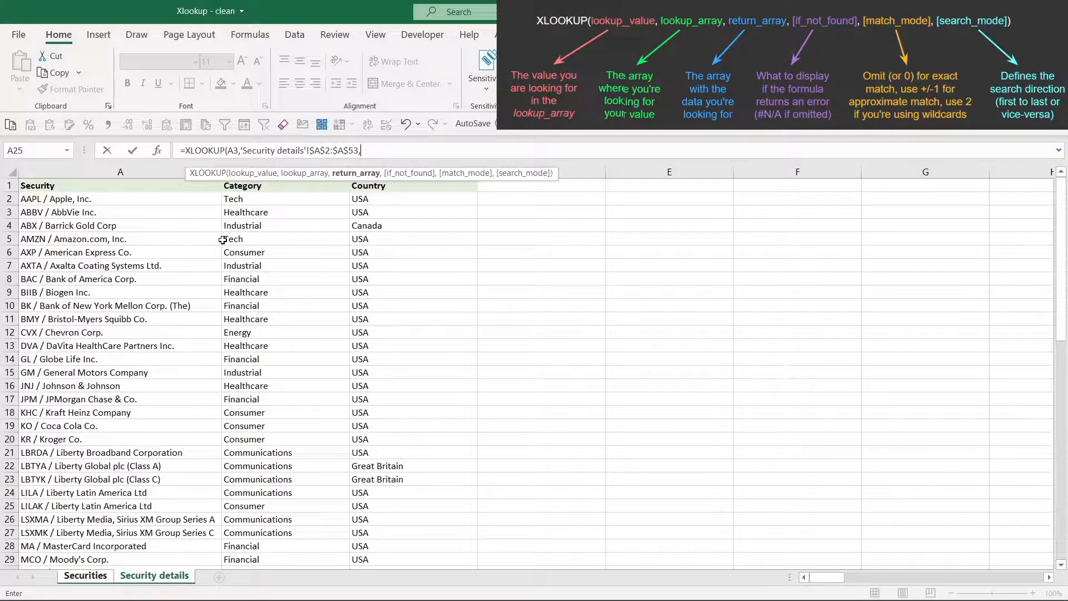
left_click(383, 199)
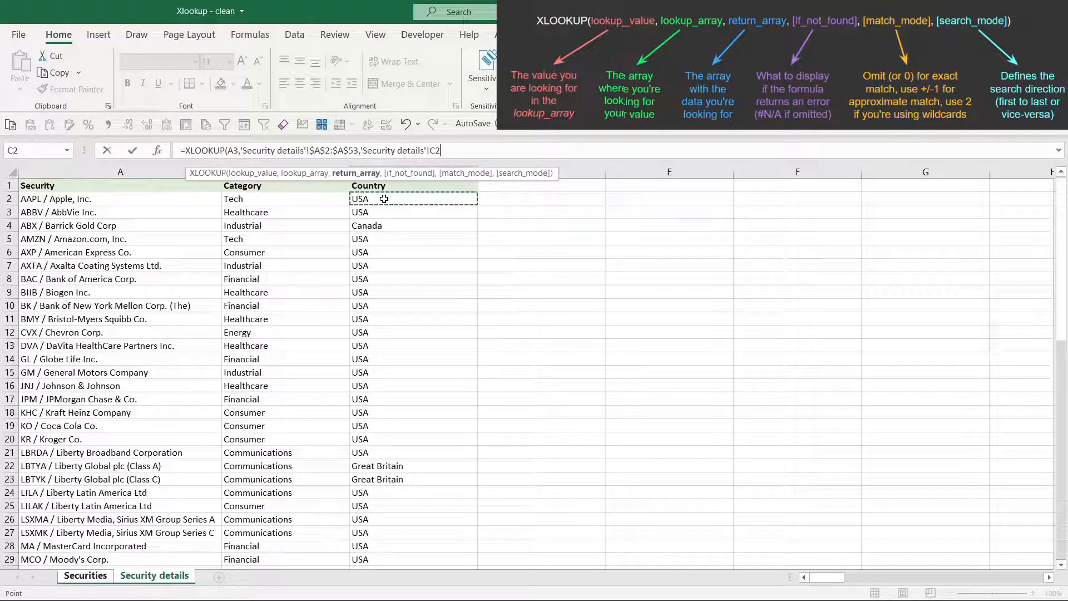
key("ctrl+shift+Down")
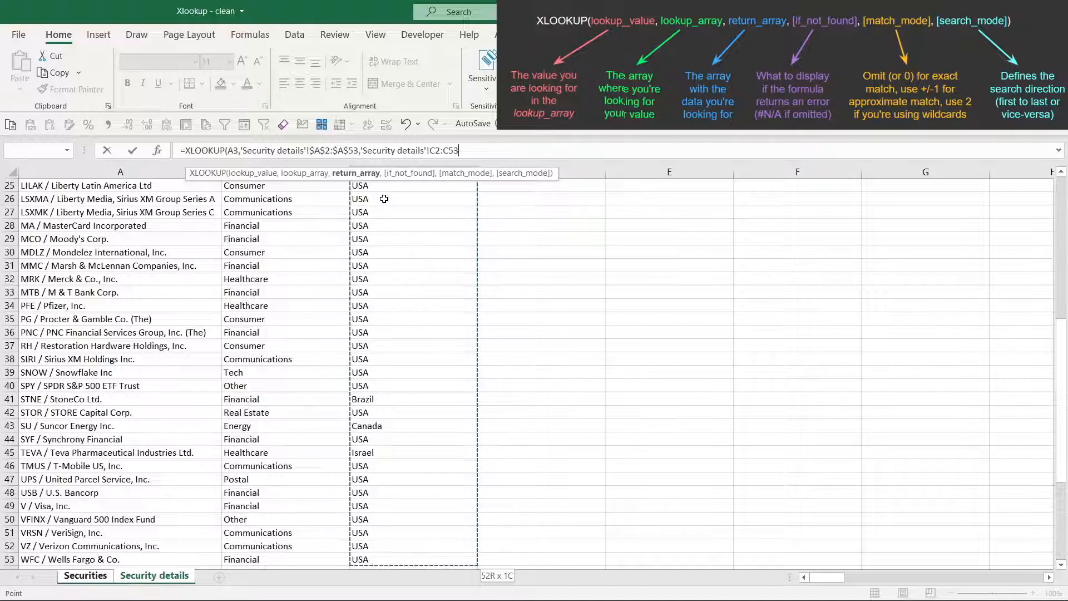
key("F4")
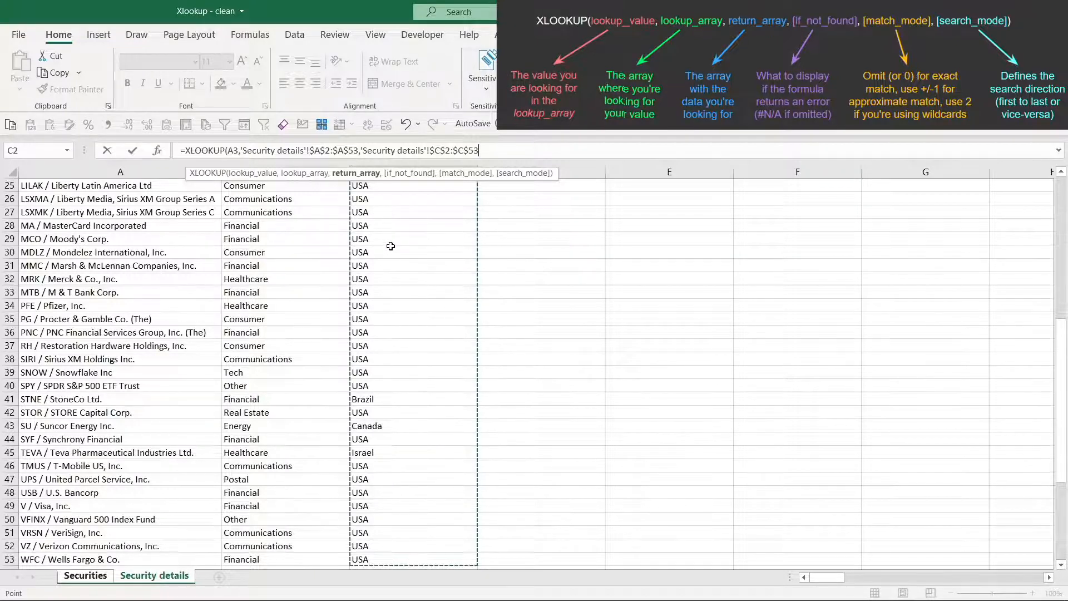
scroll(391, 246, "up", 8)
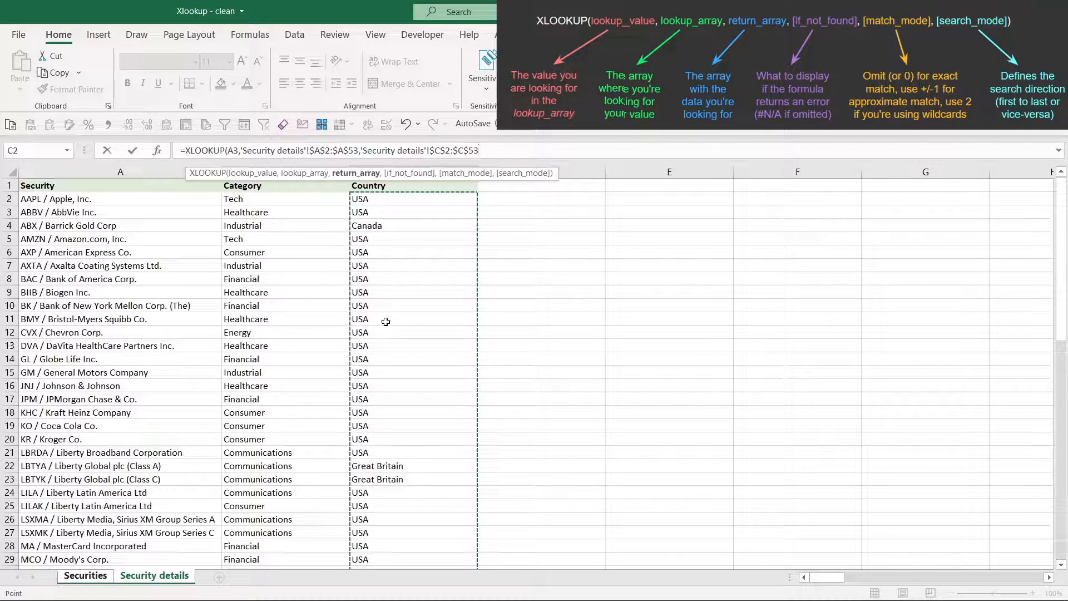
Complete the XLOOKUP in C3 with the if_not_found, match_mode and search_mode arguments left empty.
type(",")
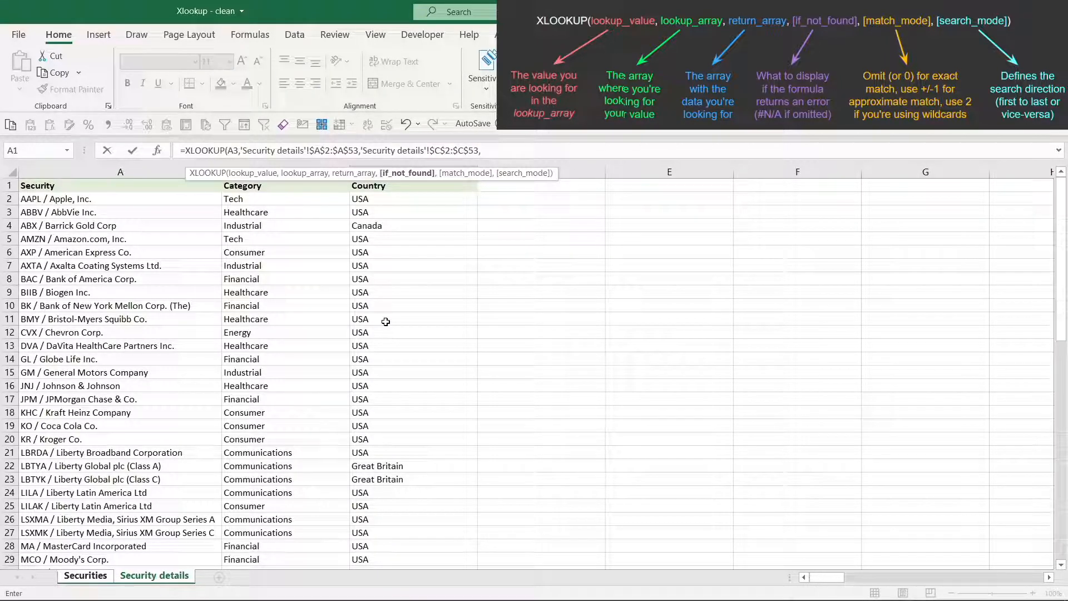
type(",")
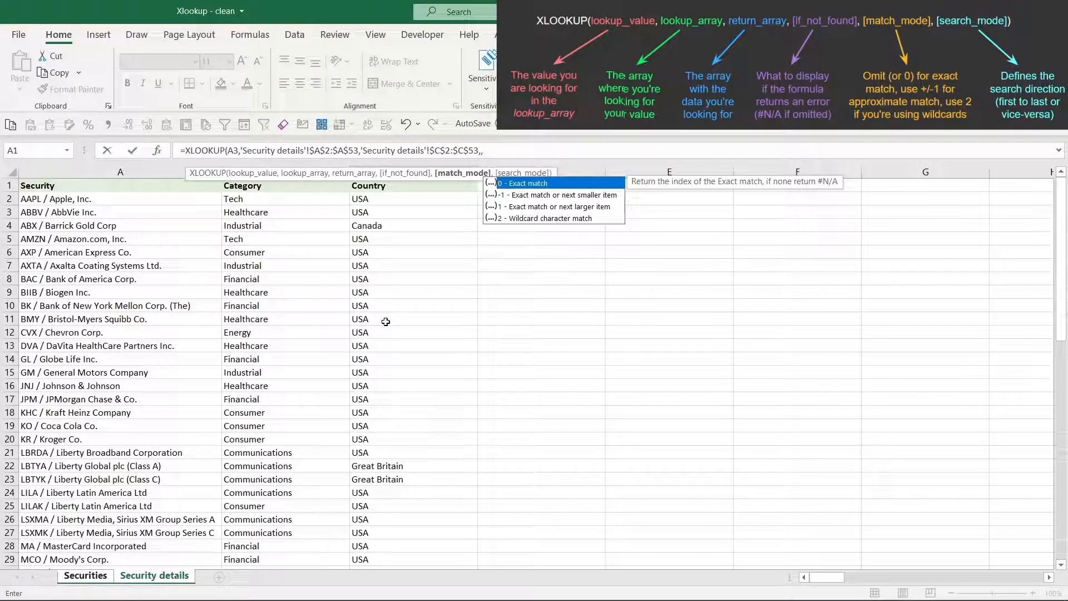
type(",")
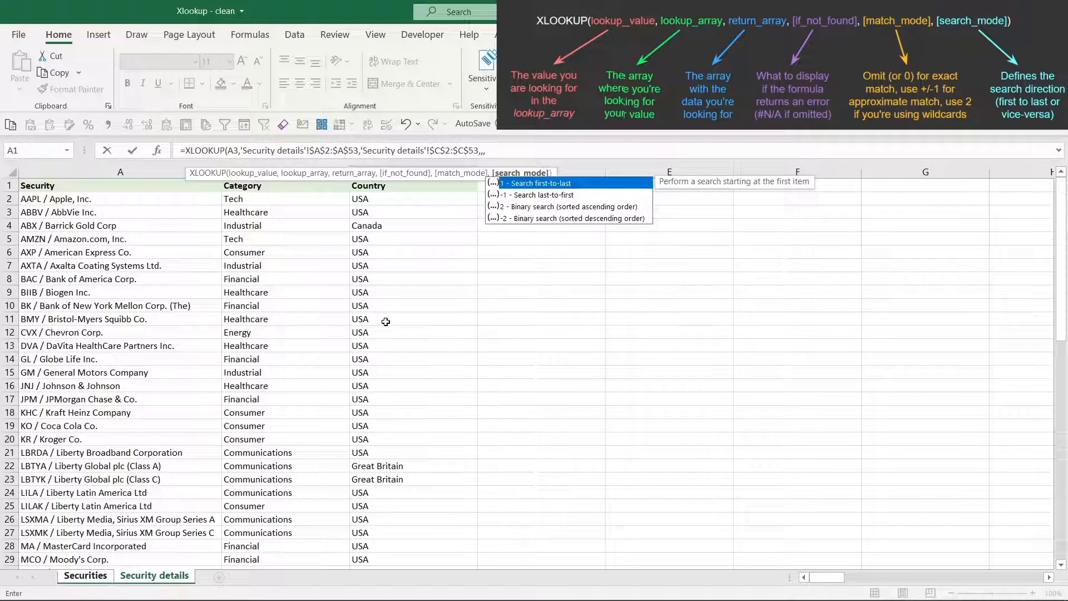
key("Escape")
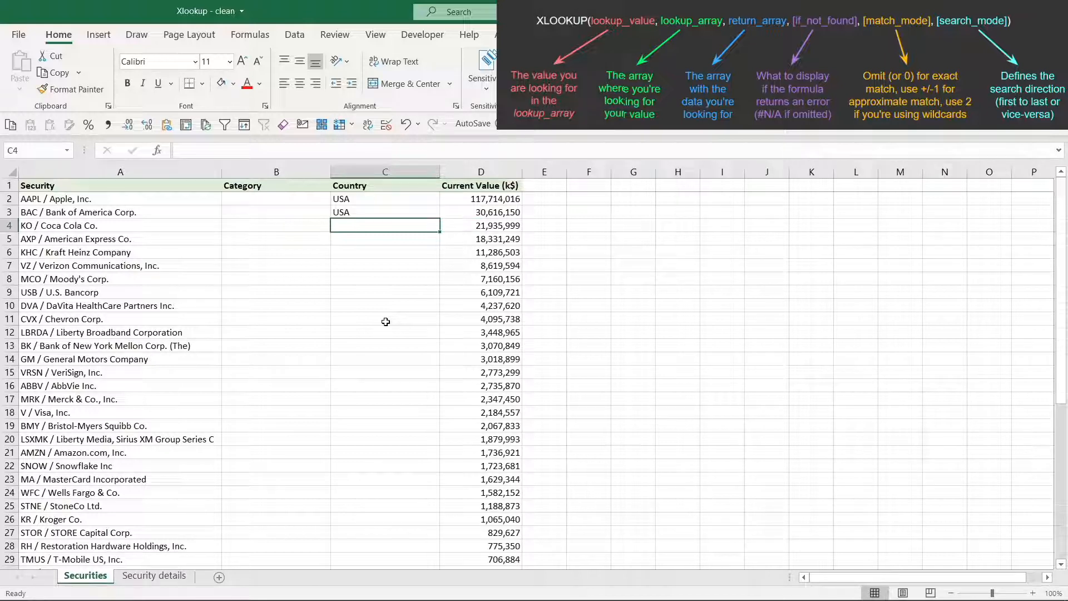
key("Up")
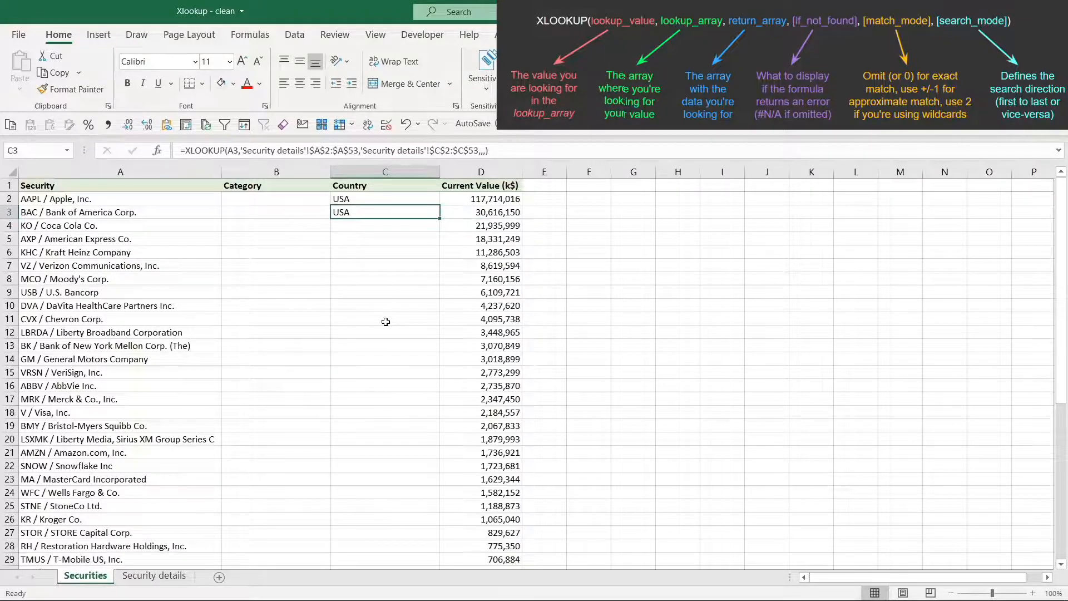
Remove the trailing empty arguments from the XLOOKUP in C3 so it ends at the return array.
left_click(486, 150)
type(")")
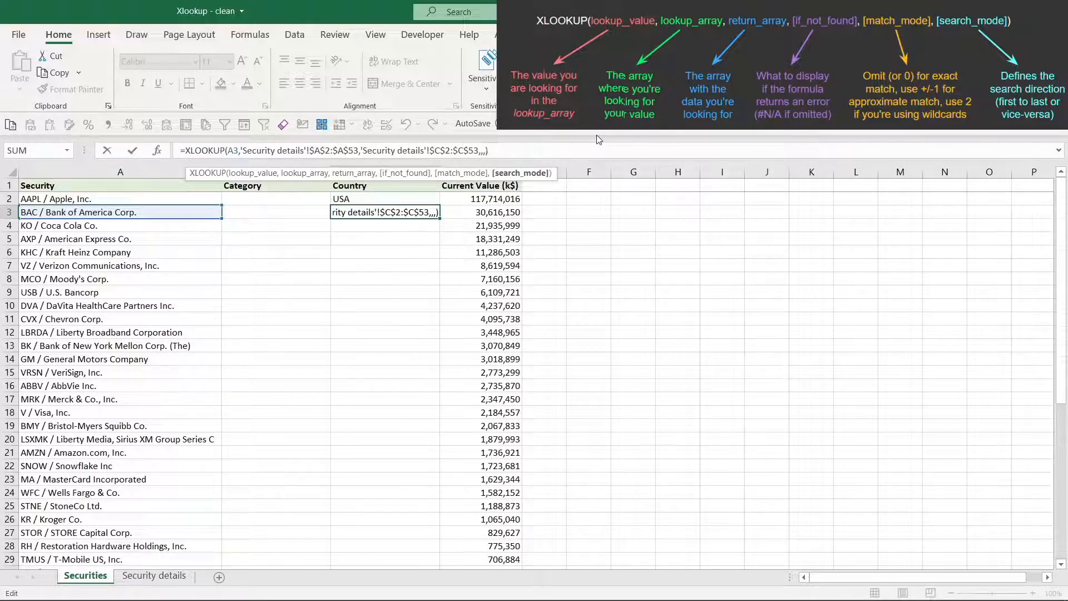
key("BackSpace")
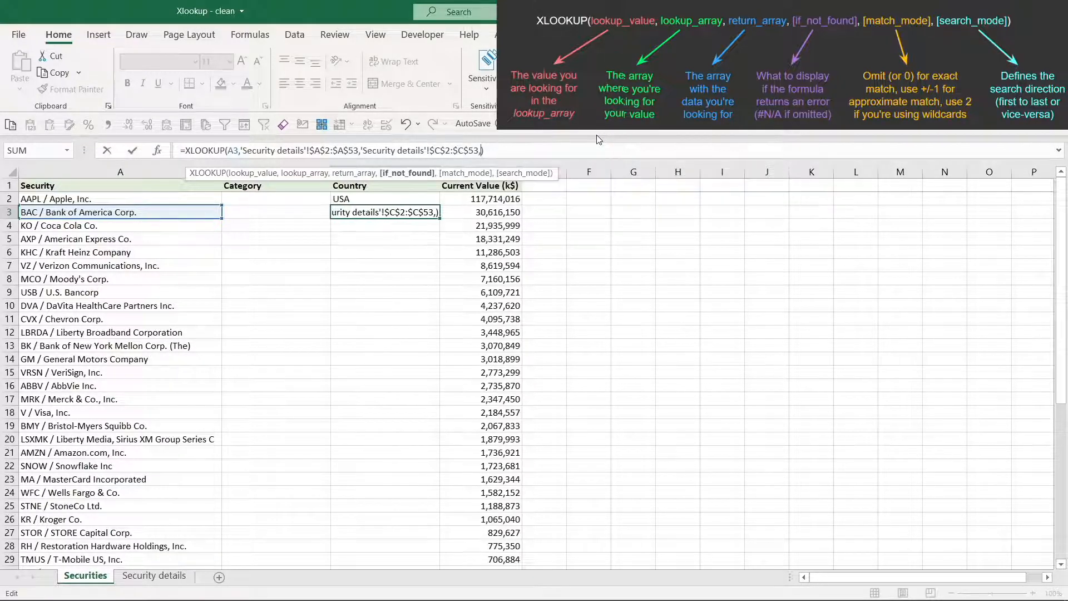
key("BackSpace")
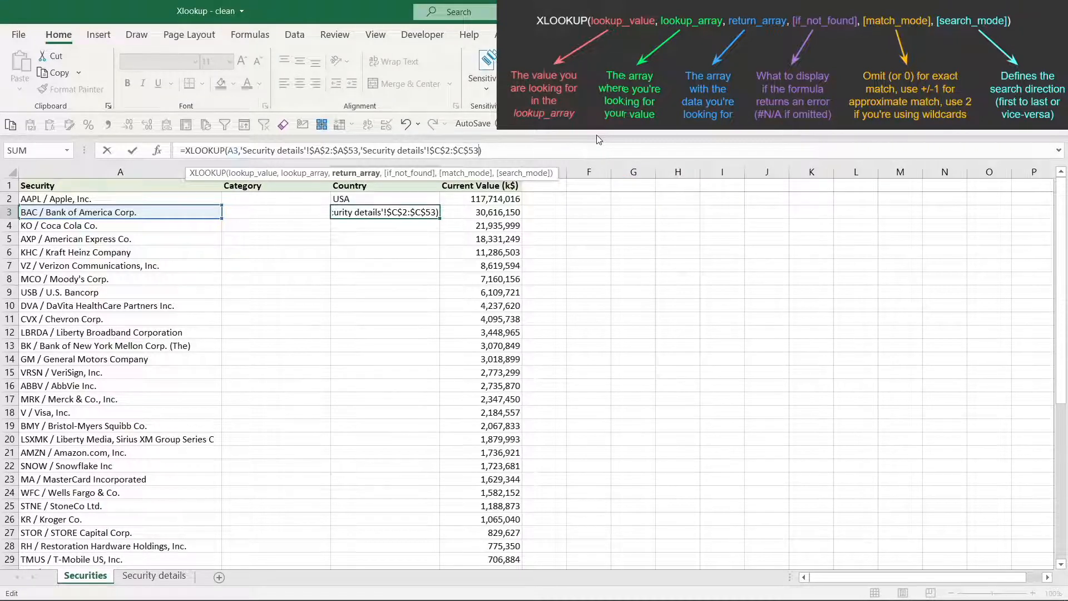
key("Return")
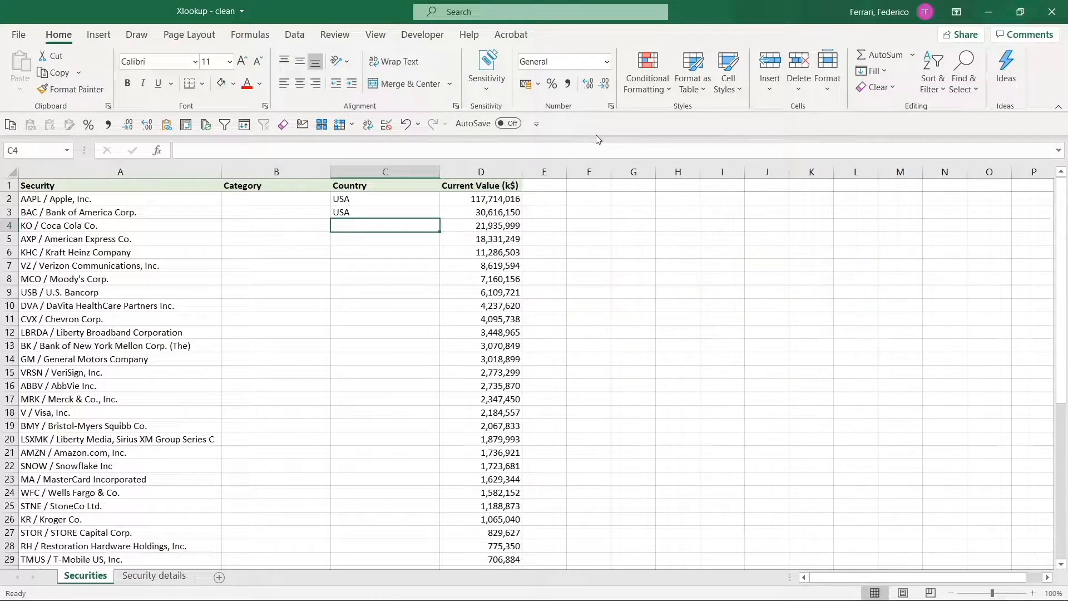
Insert an empty column before Country on the Security details sheet and compare the formulas in C2 and C3 of Securities.
key("ctrl+Page_Down")
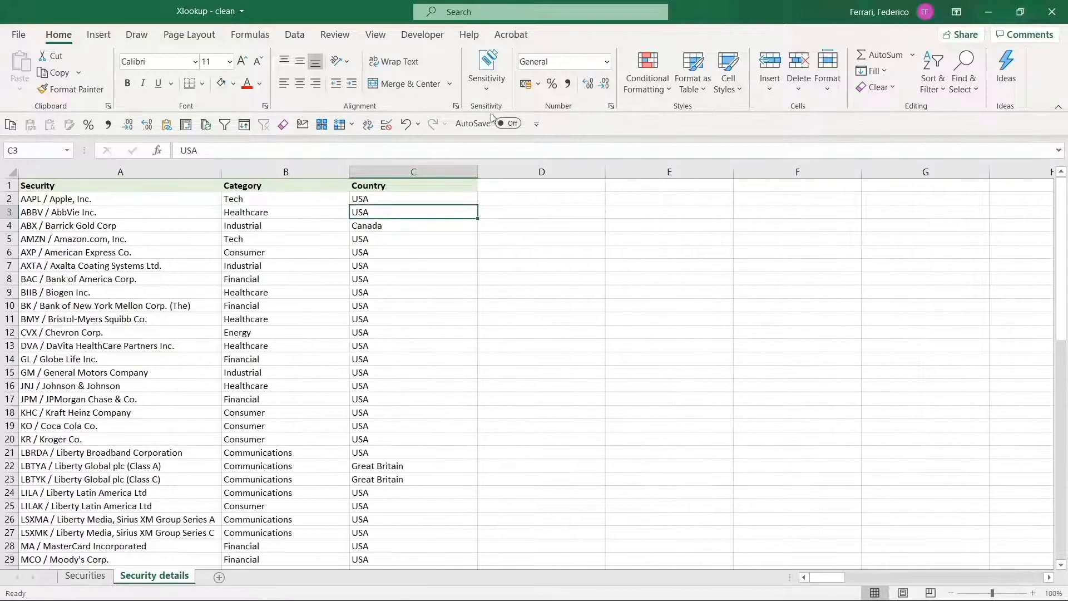
left_click(388, 167)
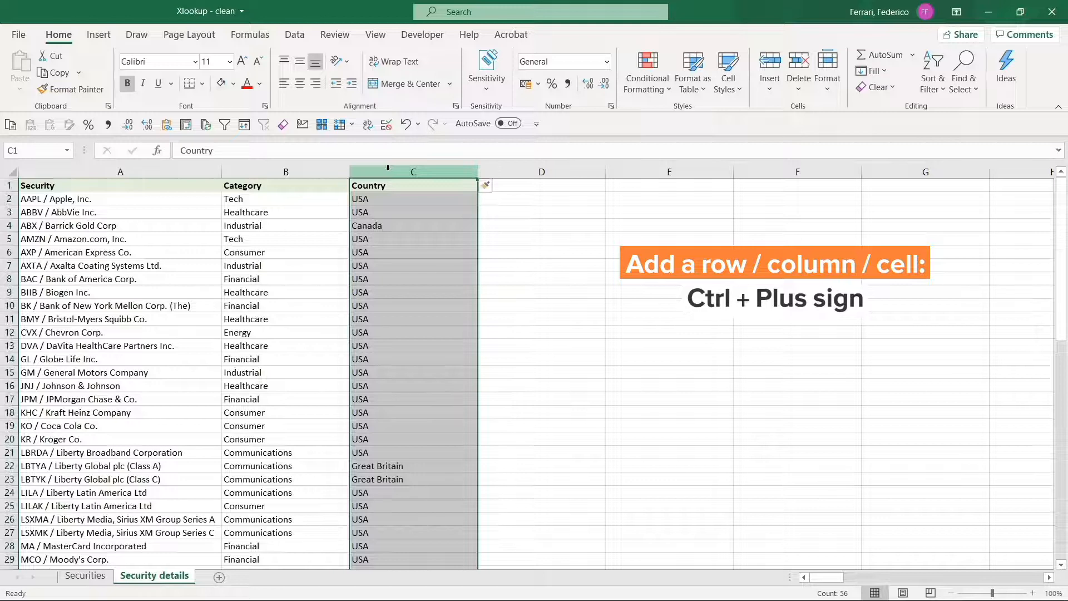
key("ctrl+plus")
key("ctrl+Page_Up")
key("Up")
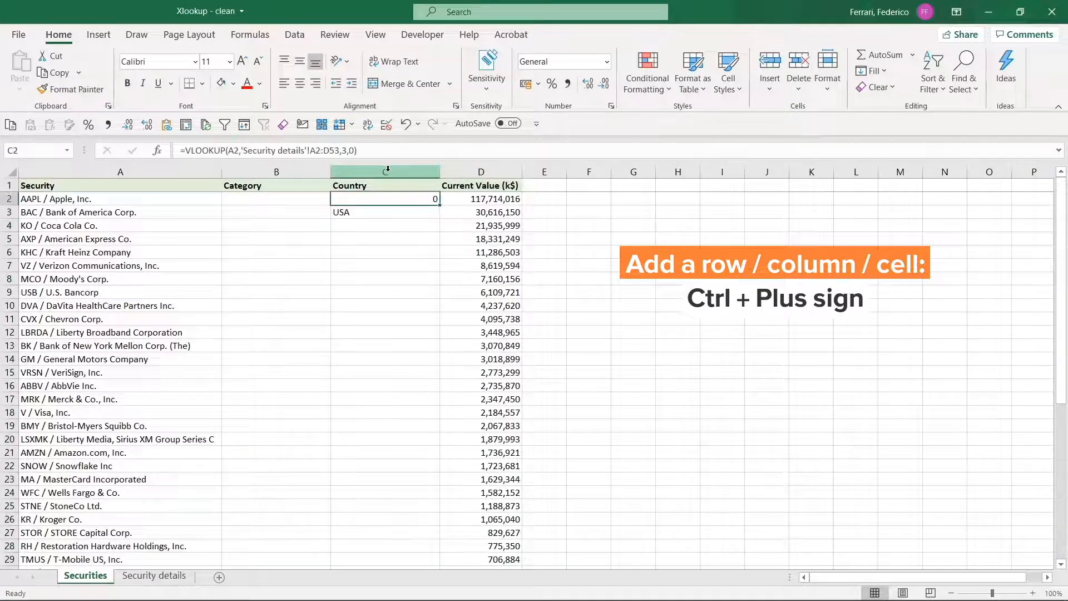
key("Down")
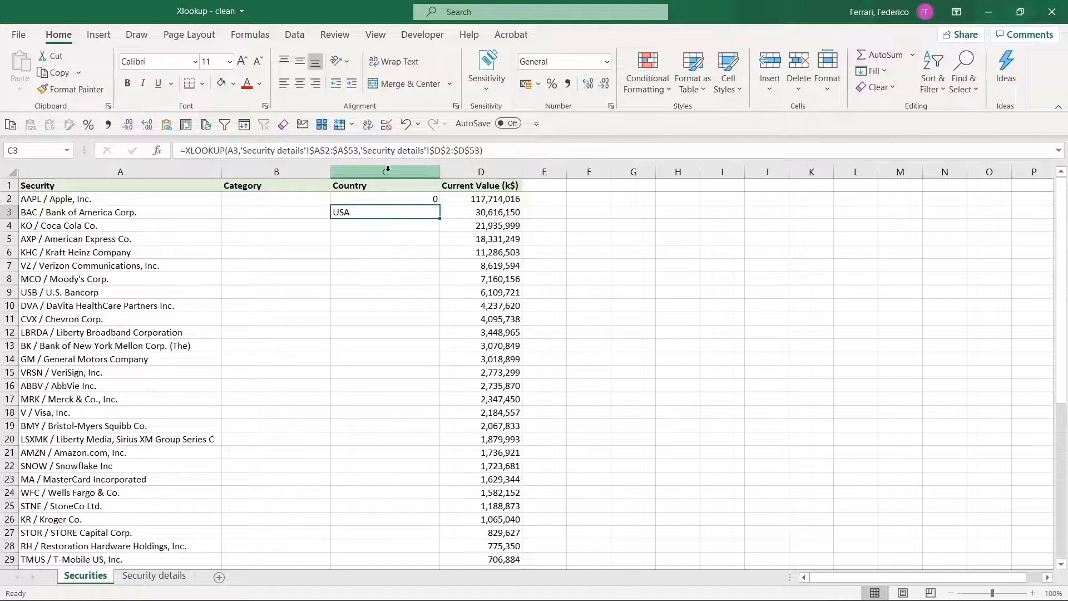
Fill the XLOOKUP from C3 down the Country column of the Securities sheet to row 48.
double_click(439, 219)
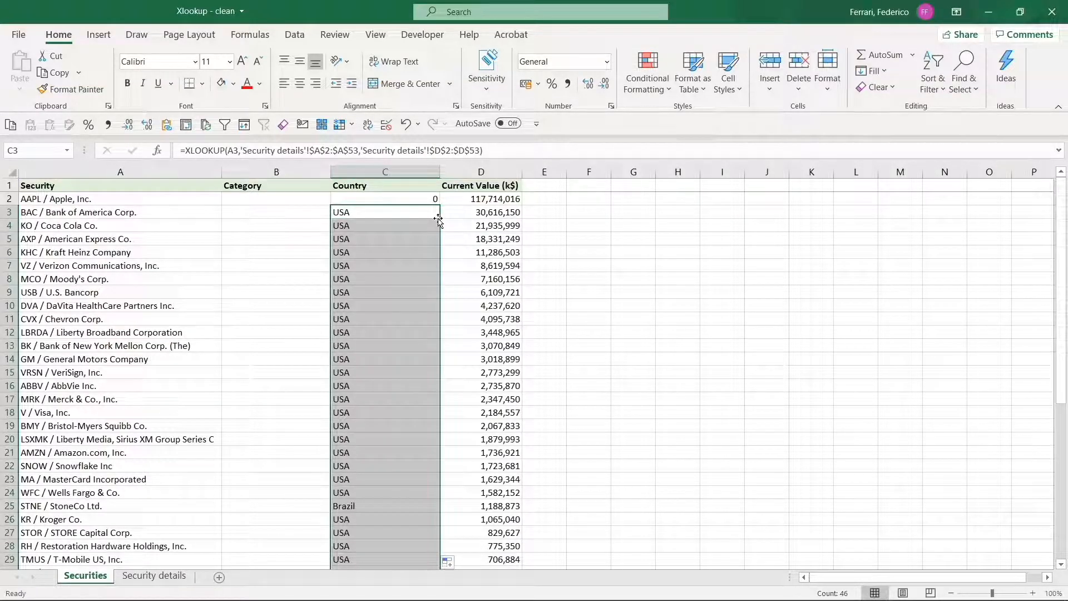
scroll(424, 231, "down", 8)
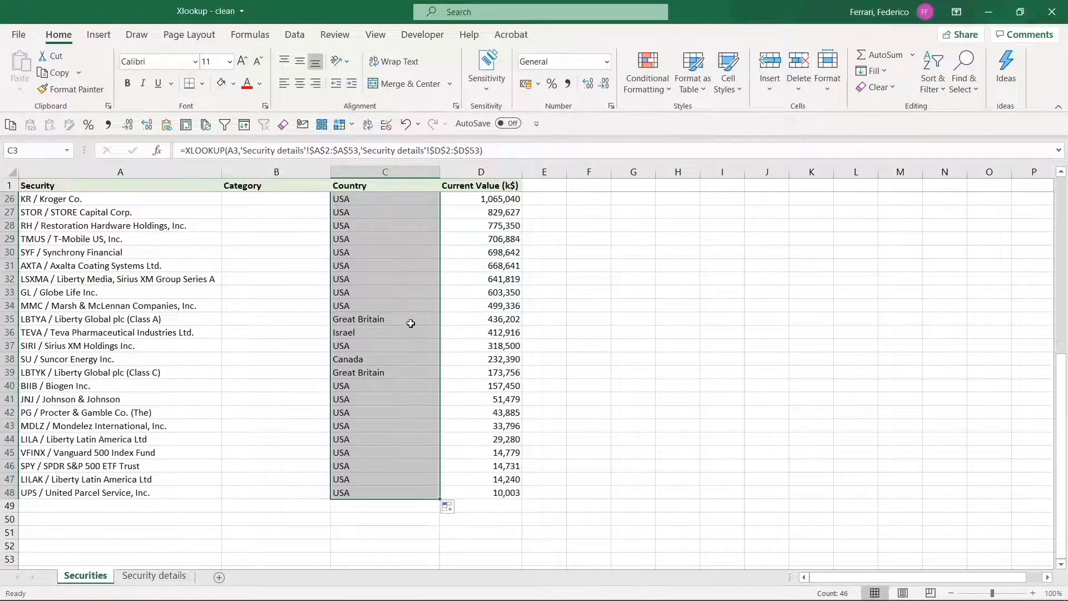
scroll(410, 323, "up", 8)
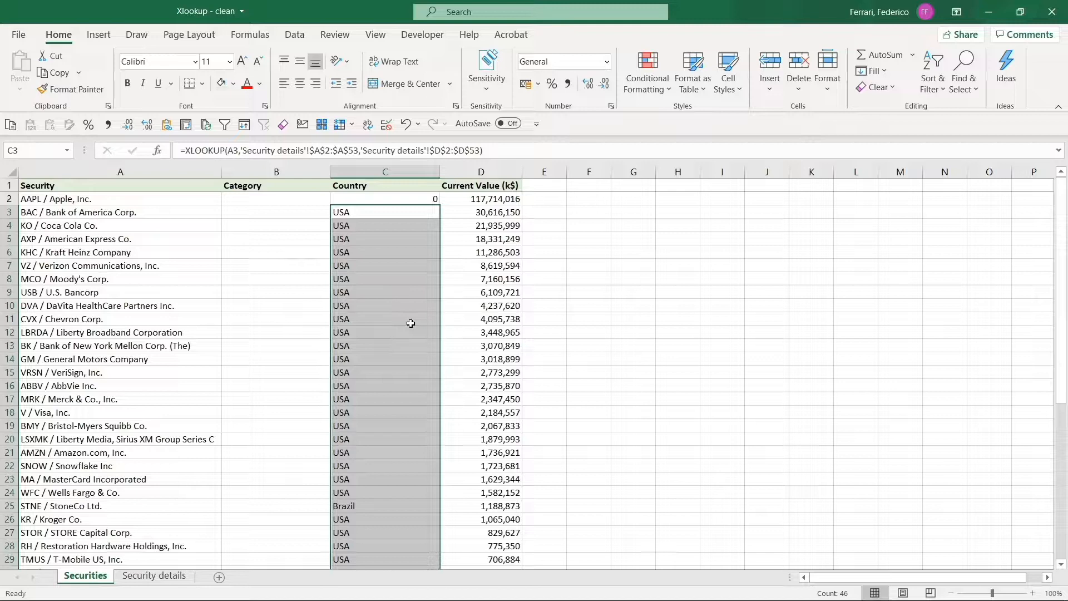
left_click(428, 213)
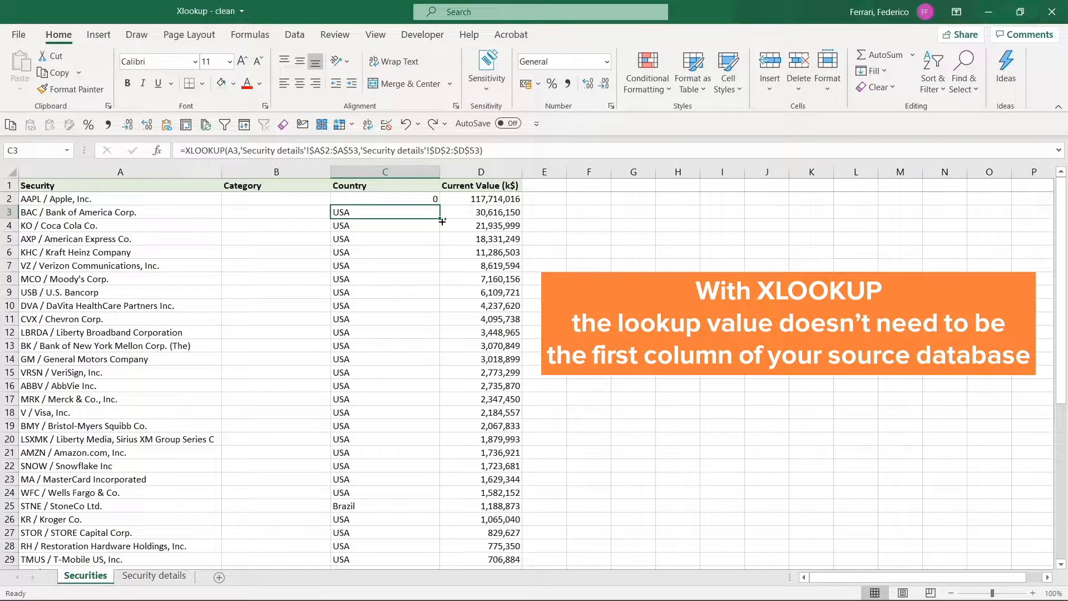
Delete the empty column C from the Security details sheet and return to the Securities sheet.
key("ctrl+Page_Down")
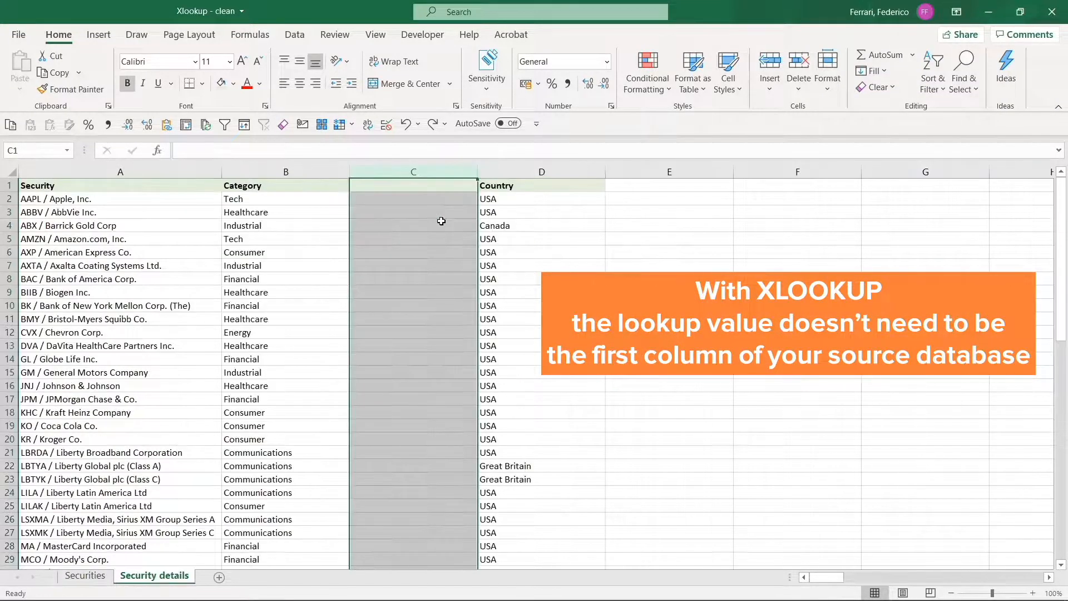
left_click(411, 168)
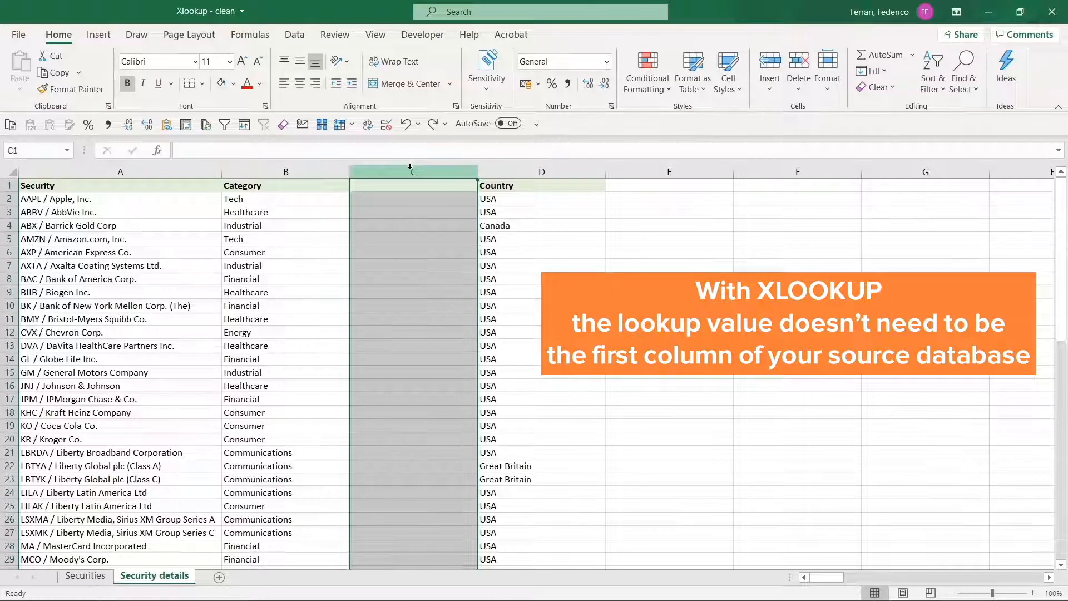
key("ctrl+minus")
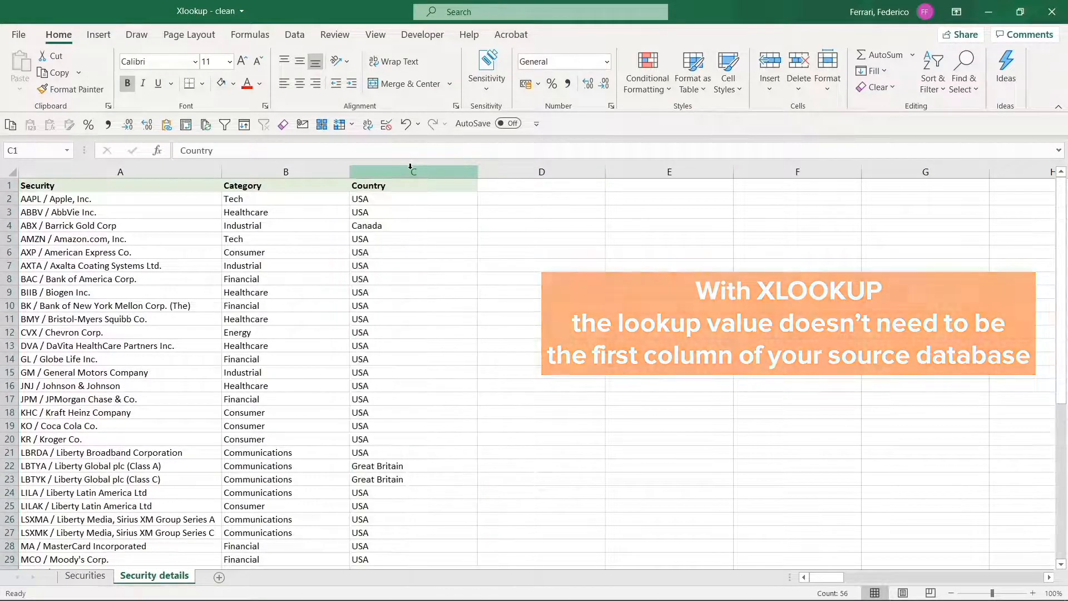
key("ctrl+Page_Up")
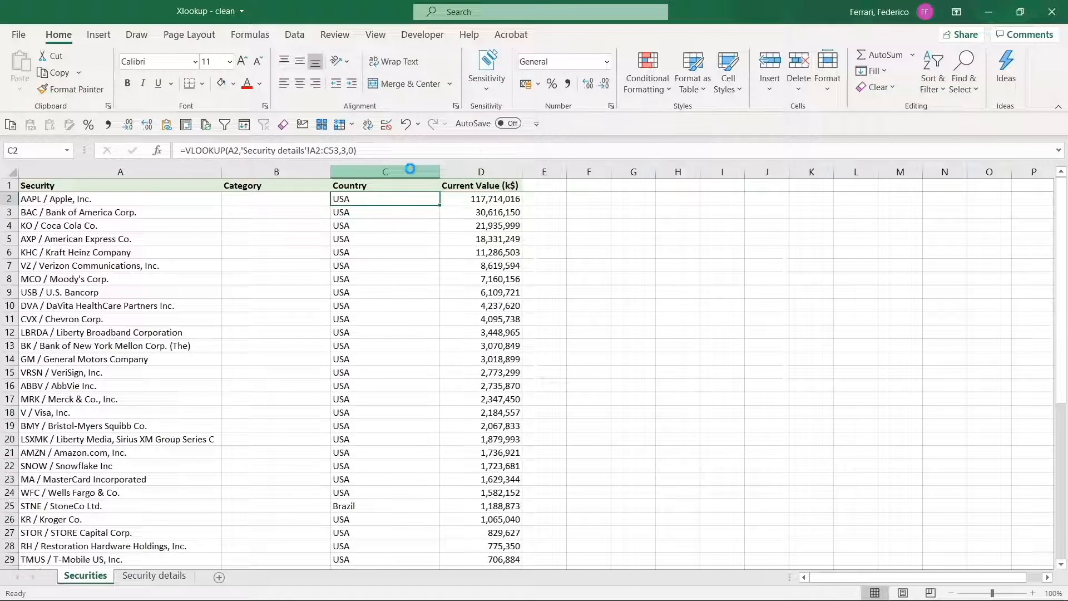
Move the Security column after Country on the Security details sheet and check the formulas in C2 and C3 of Securities.
key("ctrl+Page_Down")
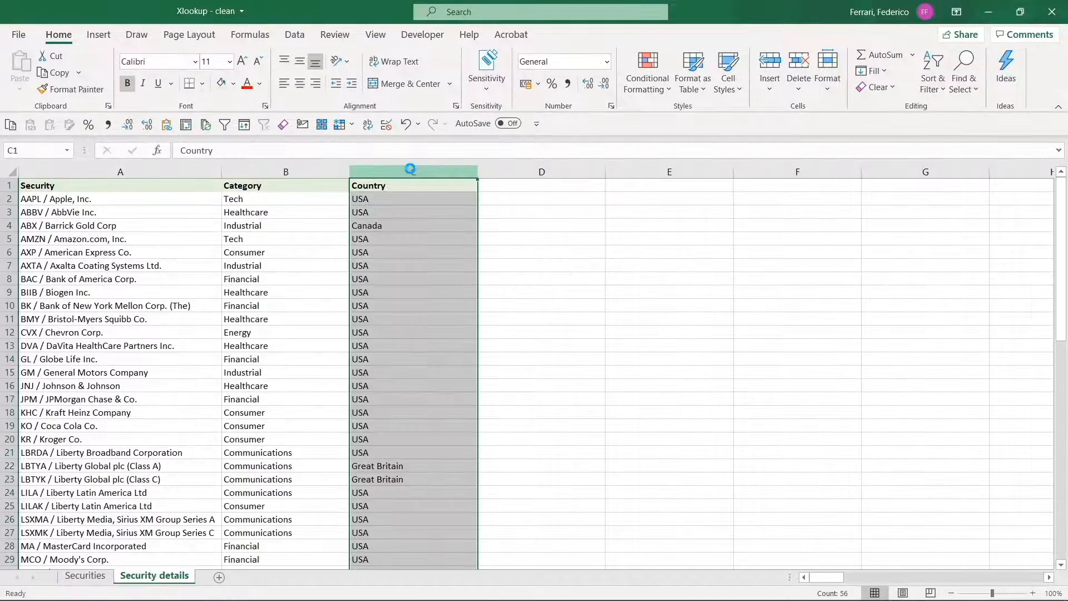
key("Left")
key("Left")
key("ctrl+shift+Down")
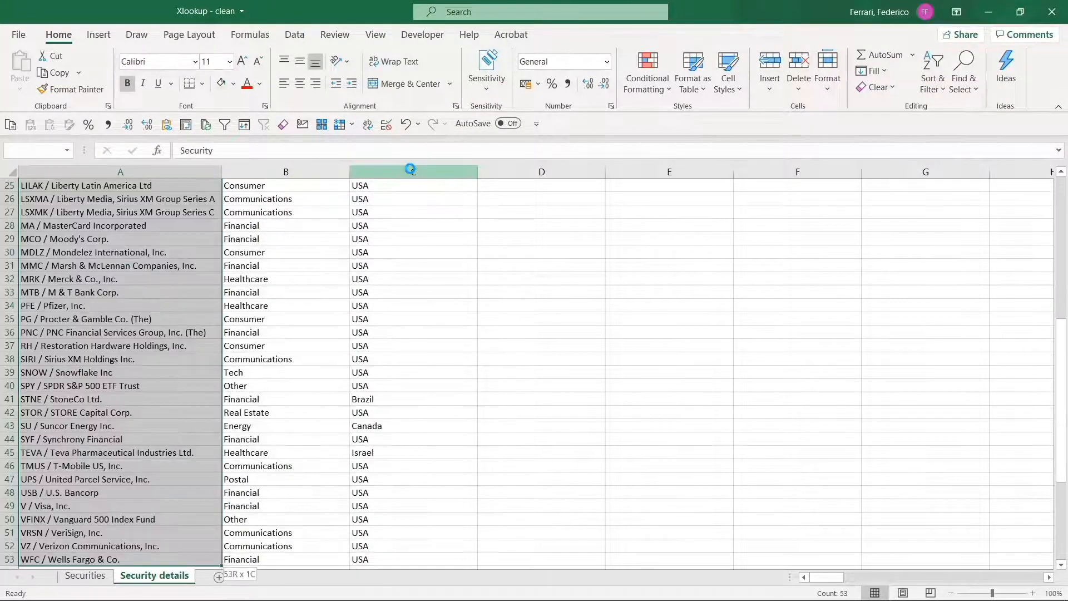
key("ctrl+x")
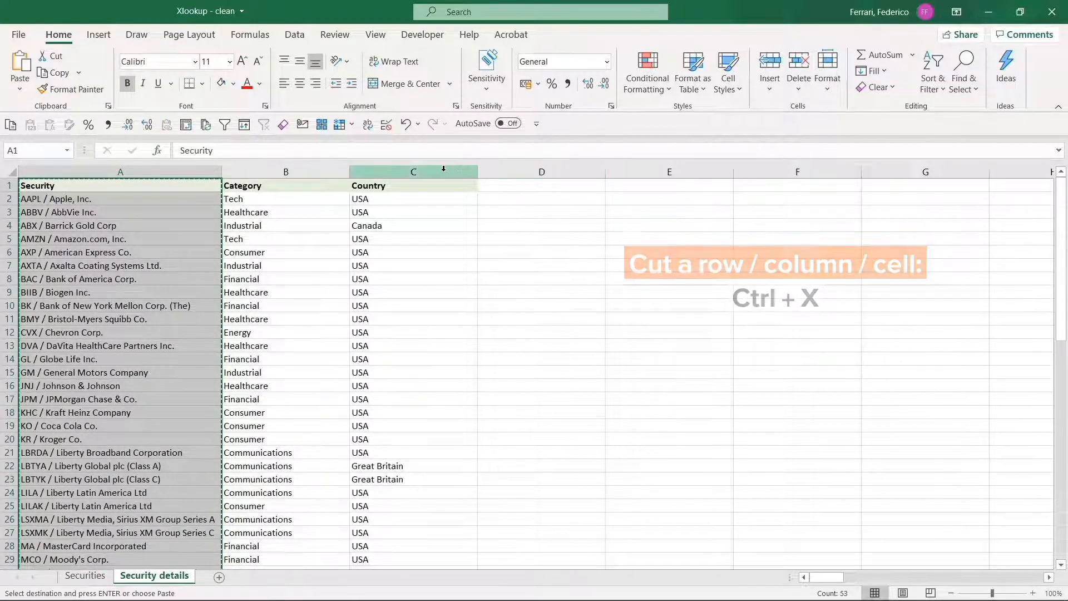
left_click(539, 165)
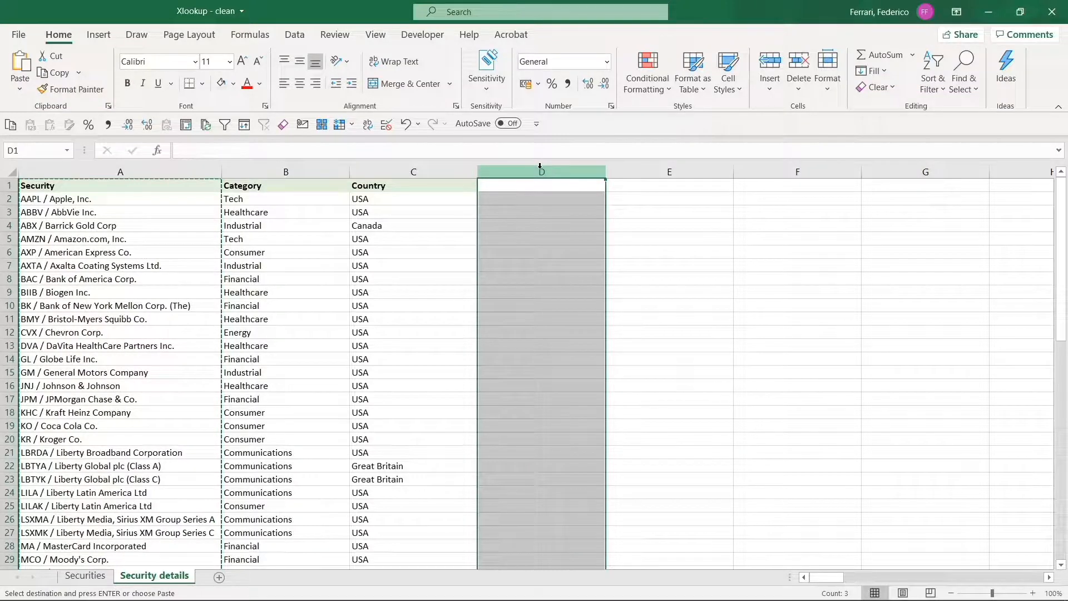
key("ctrl+plus")
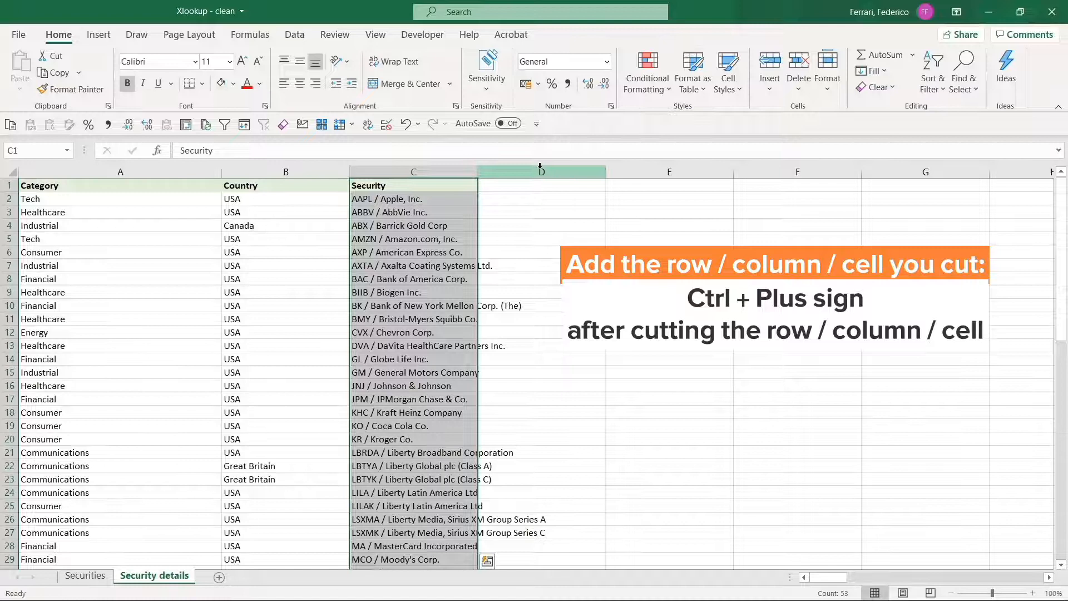
key("ctrl+Page_Up")
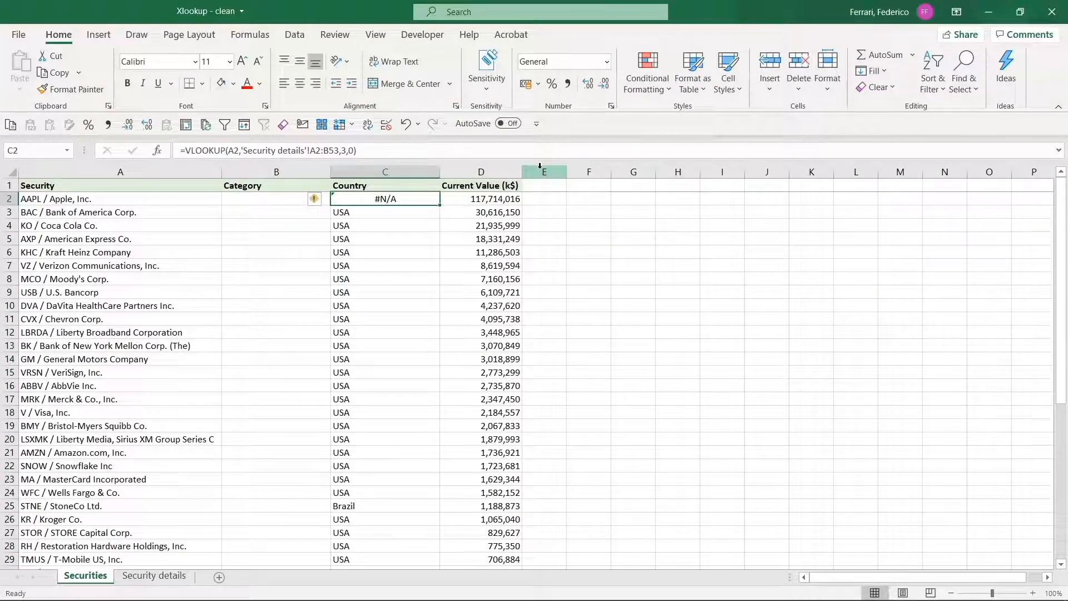
key("Down")
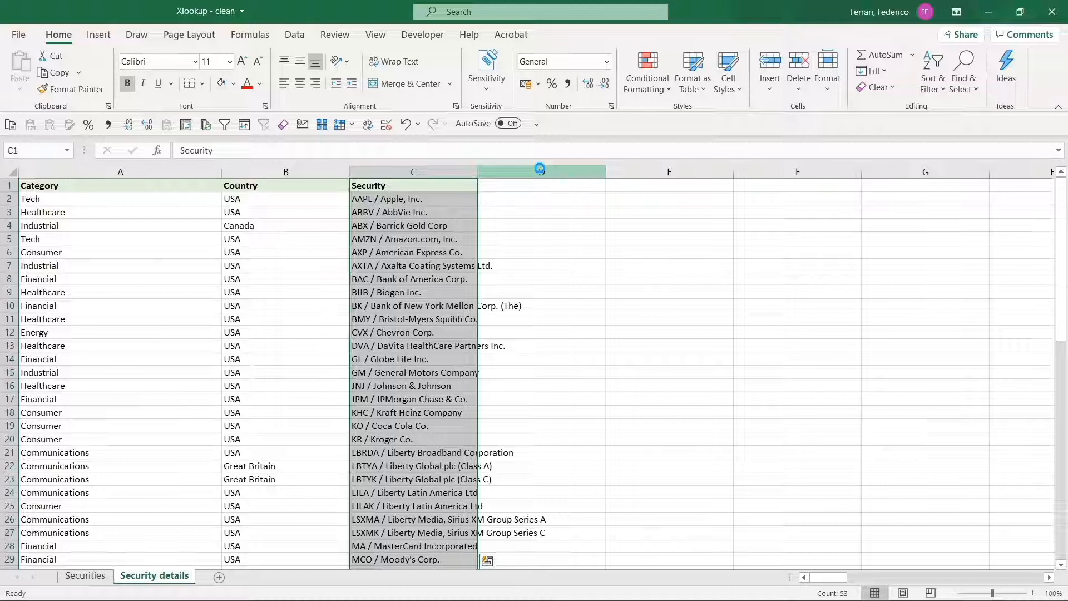
Move the Security column on the Security details sheet to column G and inspect the XLOOKUP references in C3 of Securities.
key("ctrl+c")
key("Right")
key("Right")
key("Right")
key("Right")
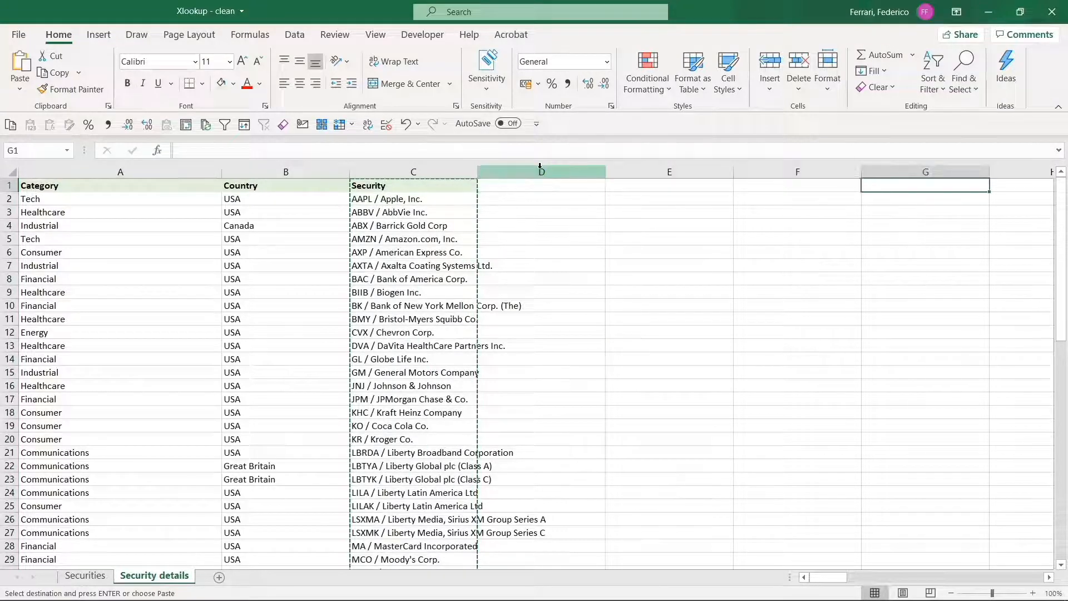
key("ctrl+v")
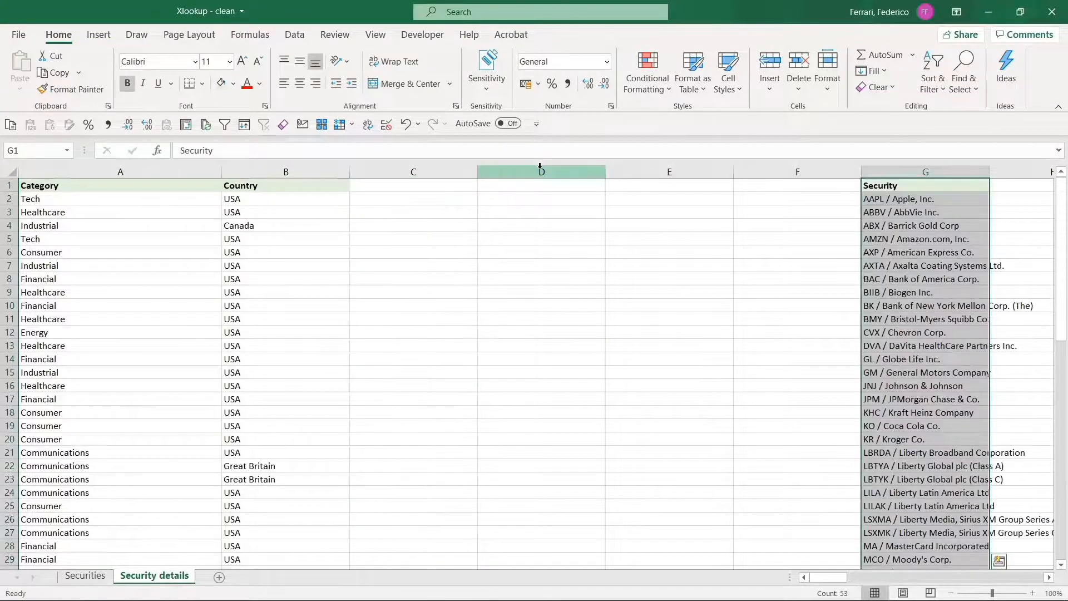
key("ctrl+Page_Up")
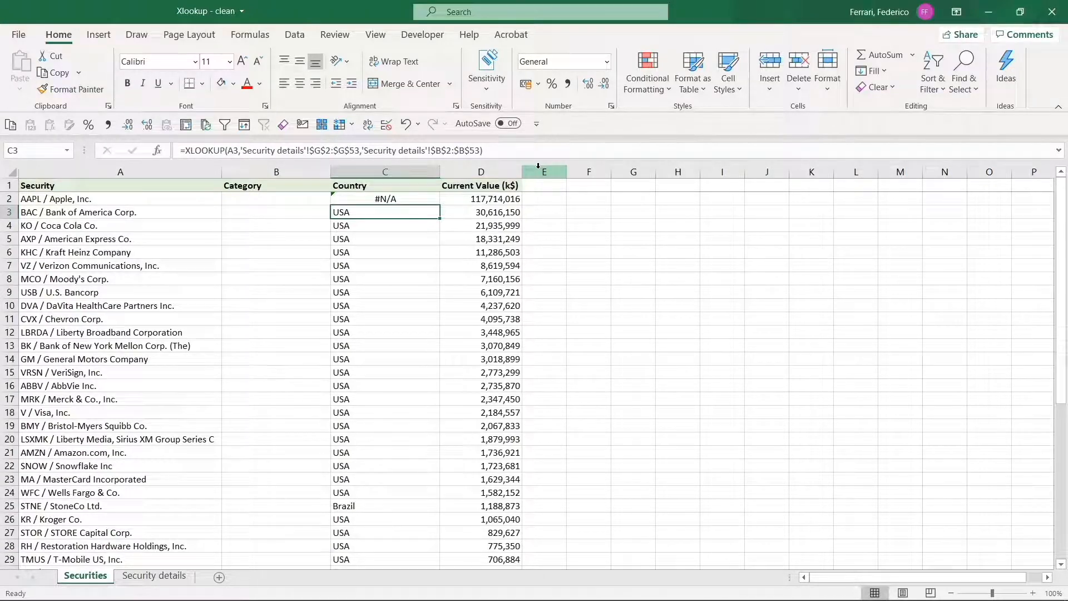
key("F2")
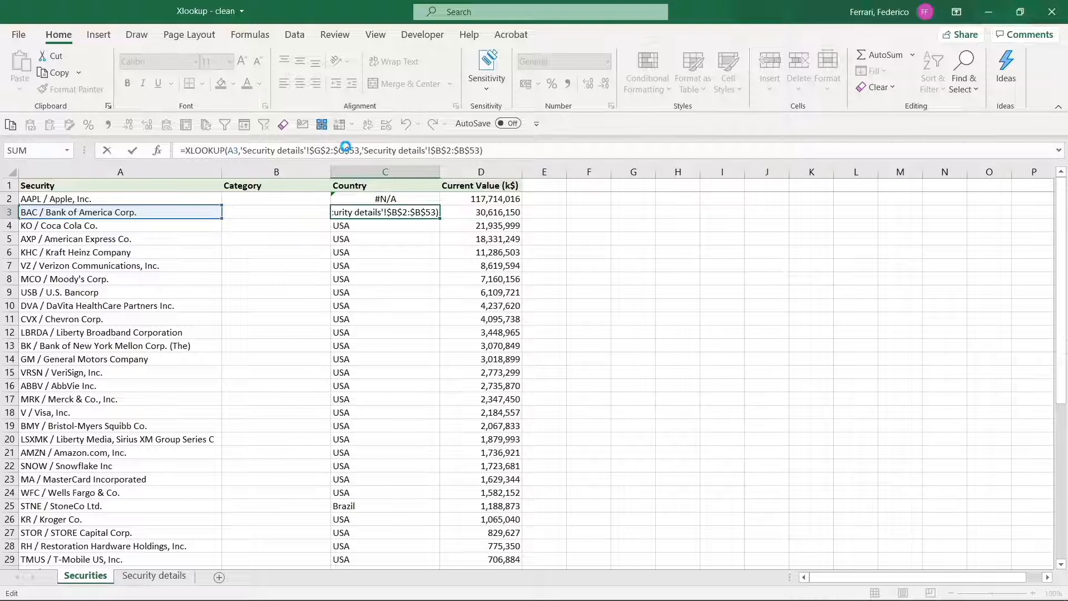
key("ctrl+Return")
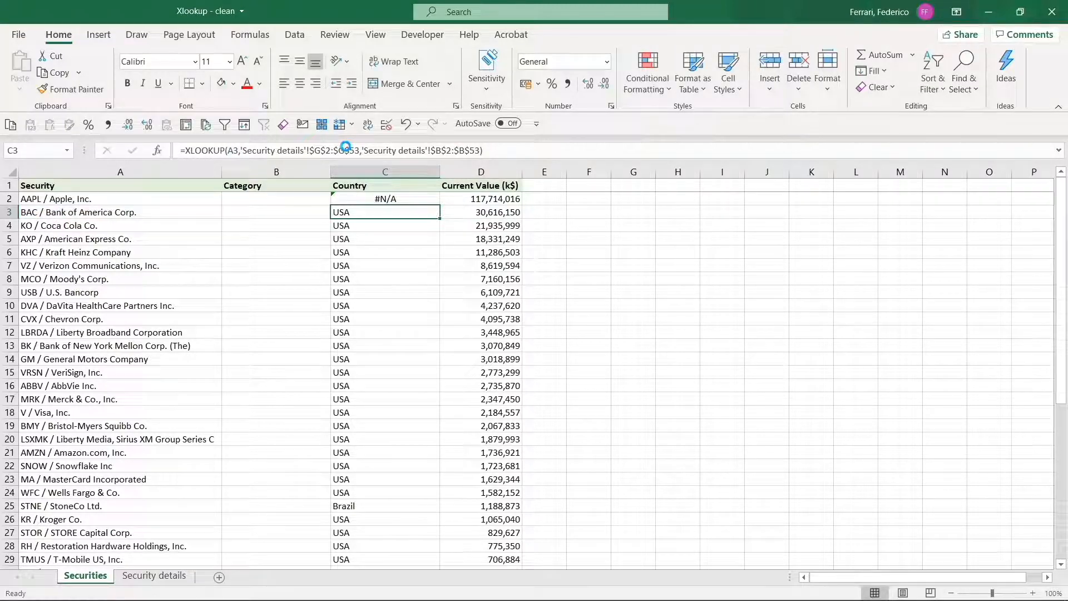
Undo the move of the Security column to column G and return to the XLOOKUP in C3 of Securities.
key("ctrl+z")
key("Left")
key("Left")
key("Left")
key("Left")
key("Left")
key("Right")
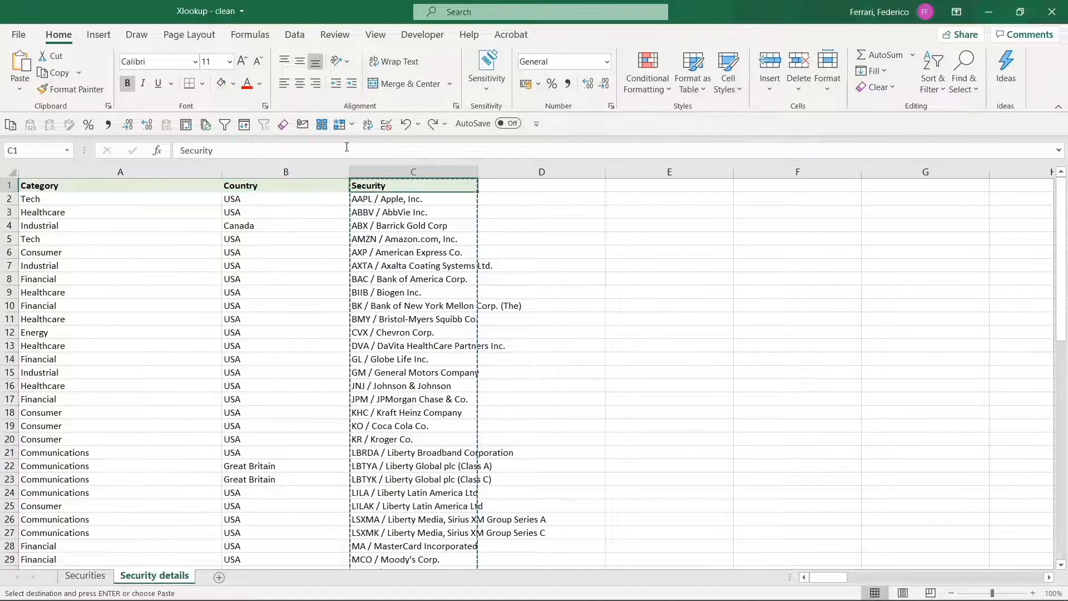
key("ctrl+Page_Up")
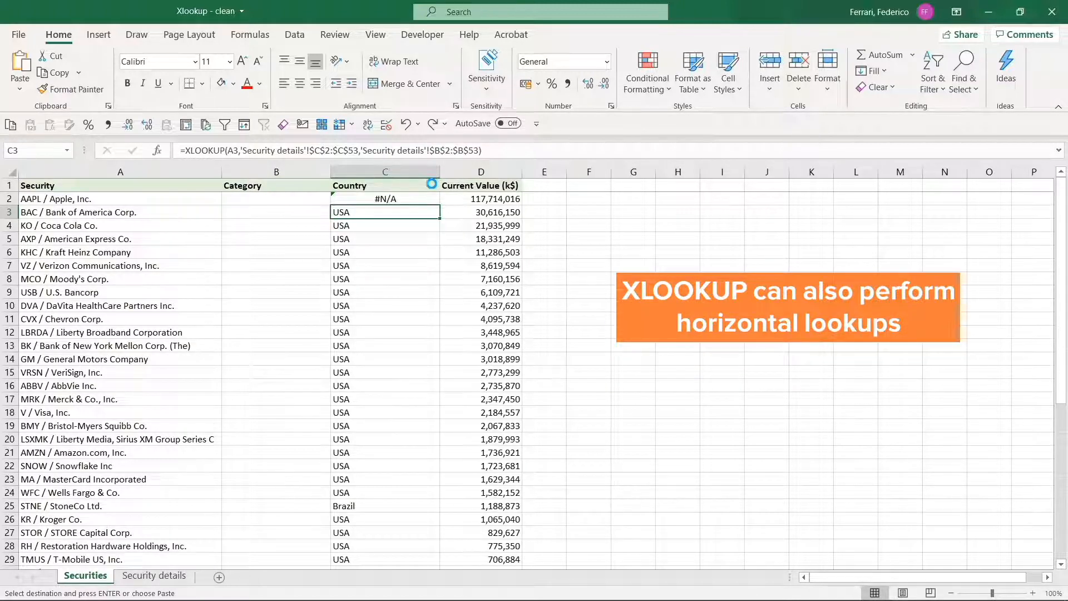
Clear the Country formulas on the Securities sheet from C4 down to the end of the list.
key("Down")
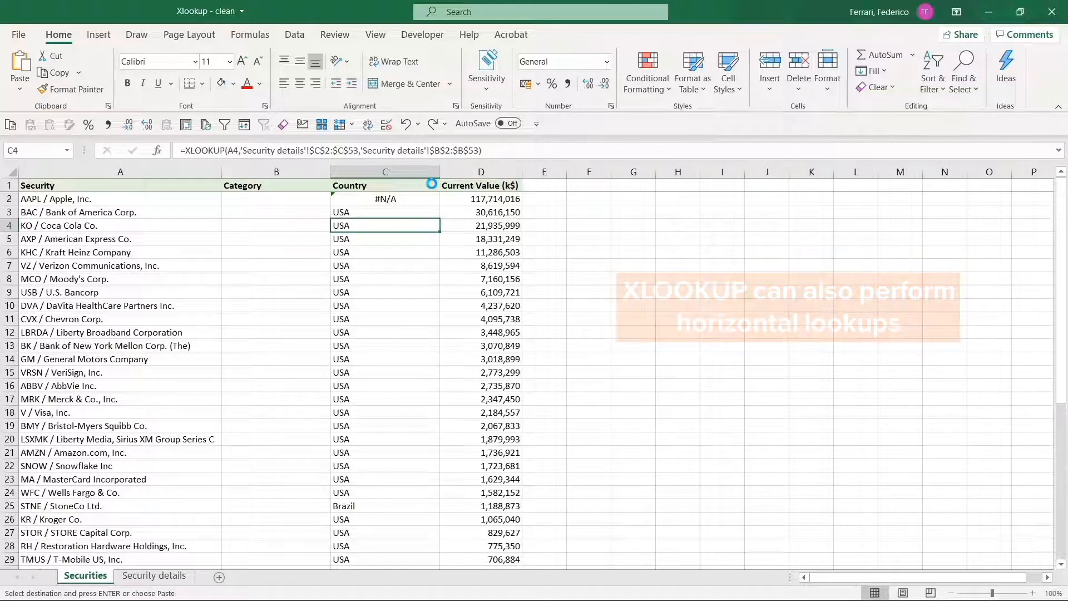
key("ctrl+shift+Down")
key("ctrl+v")
key("ctrl+z")
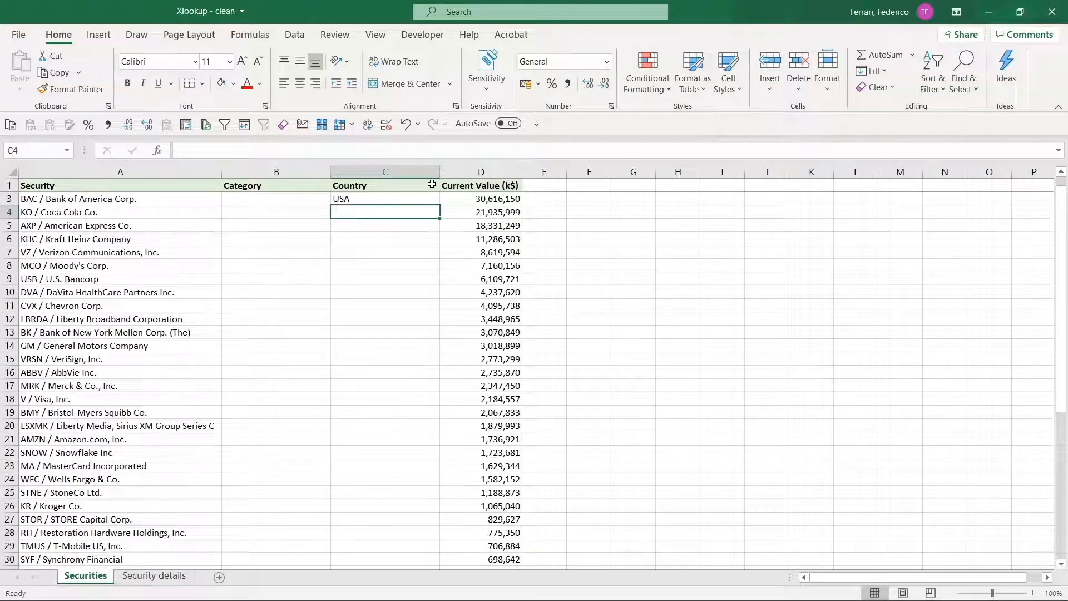
Locate the horizontal table below the list on Security details, then start an XLOOKUP in C4 of Securities with A4 as lookup value.
key("ctrl+Page_Down")
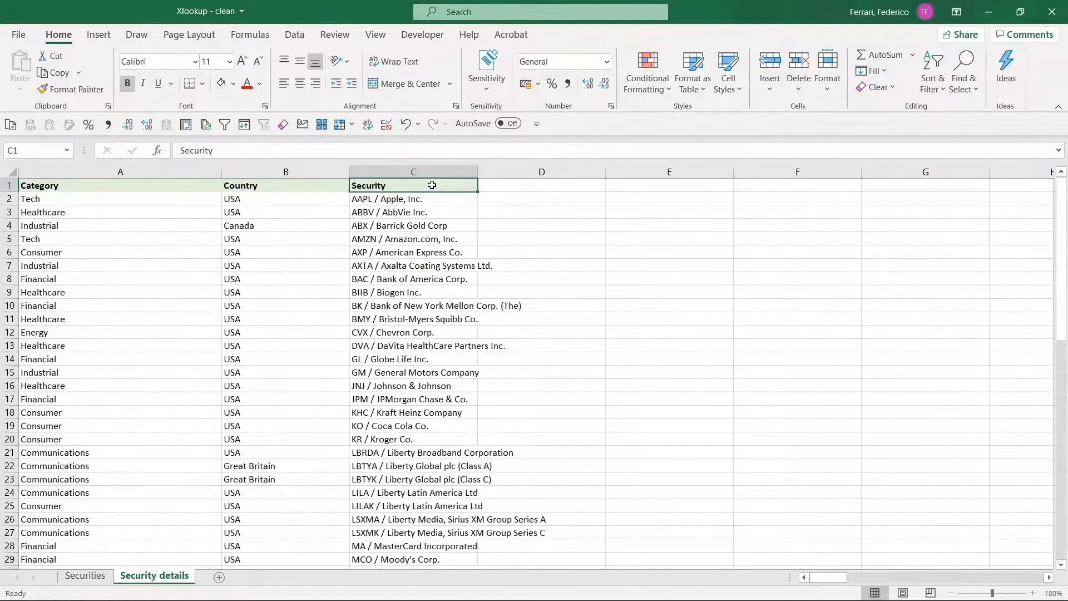
scroll(416, 224, "down", 13)
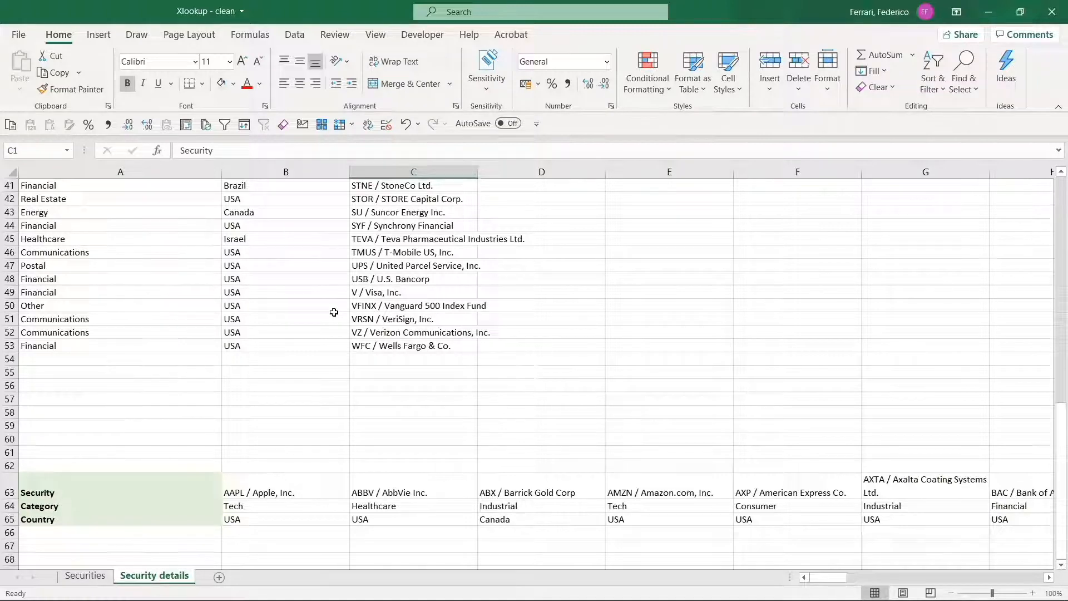
key("ctrl+Page_Up")
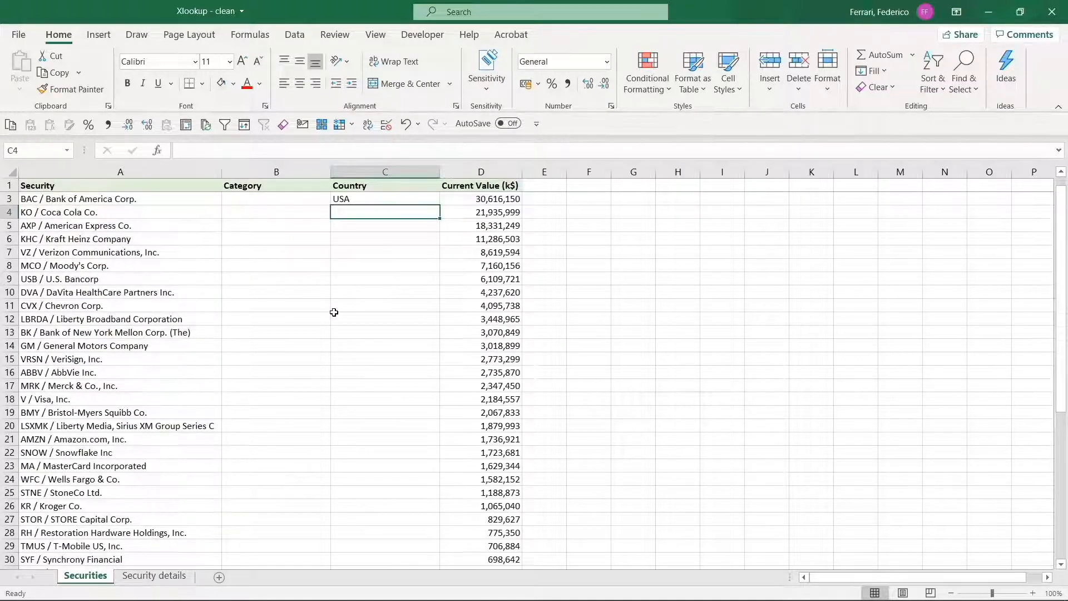
scroll(334, 312, "up", 1)
type("=")
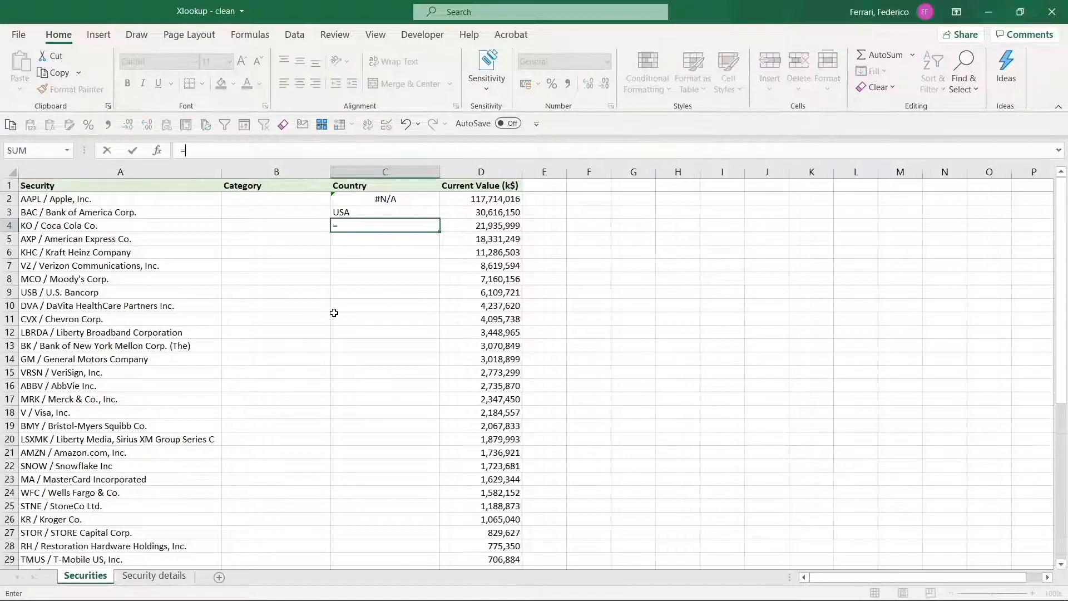
type("xlo")
key("Tab")
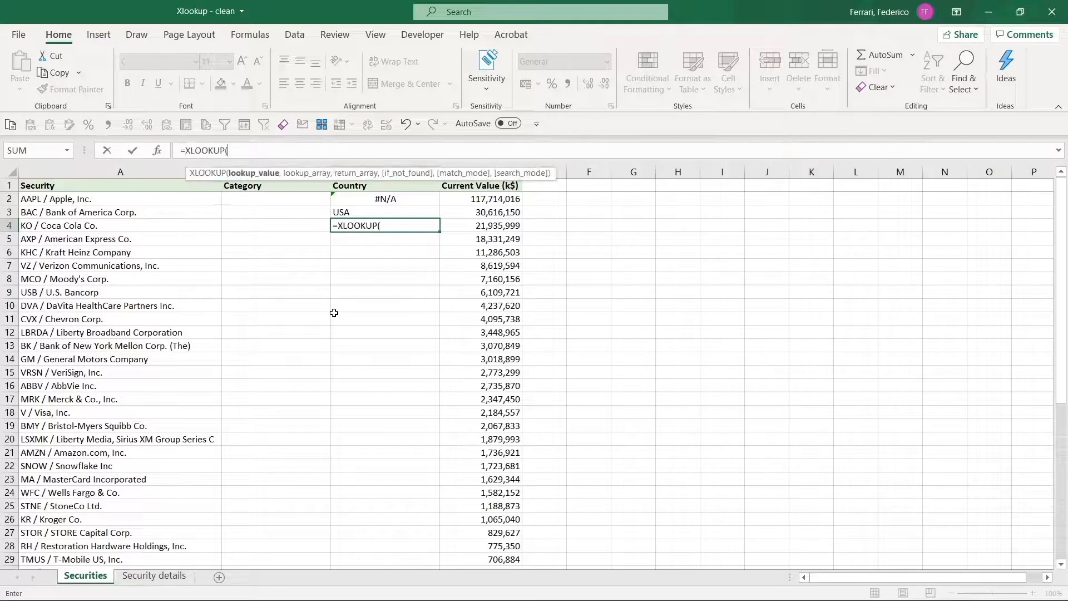
key("Left")
key("Left")
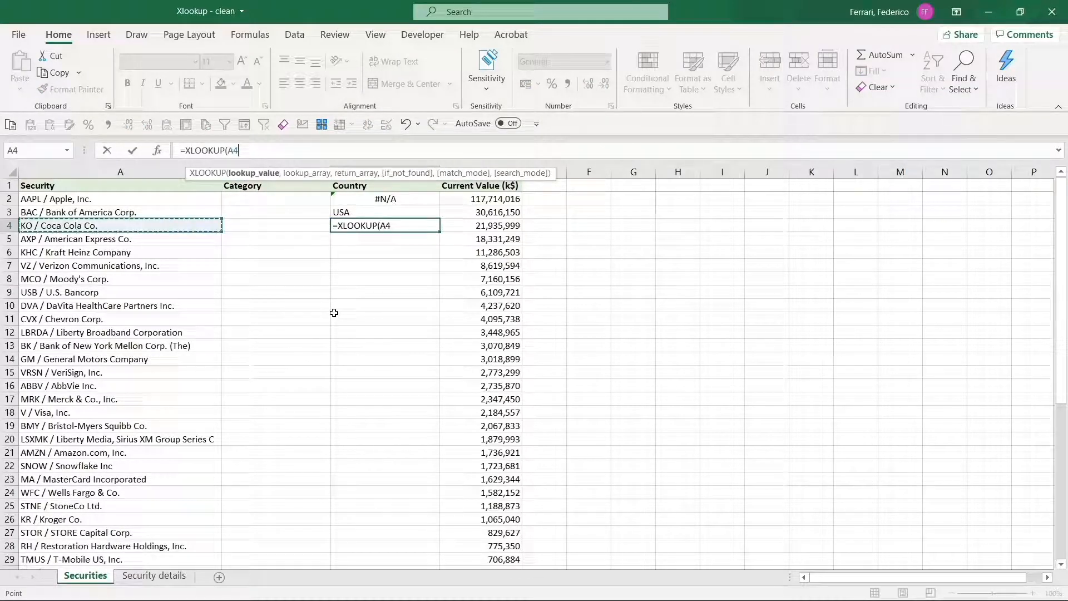
type(",")
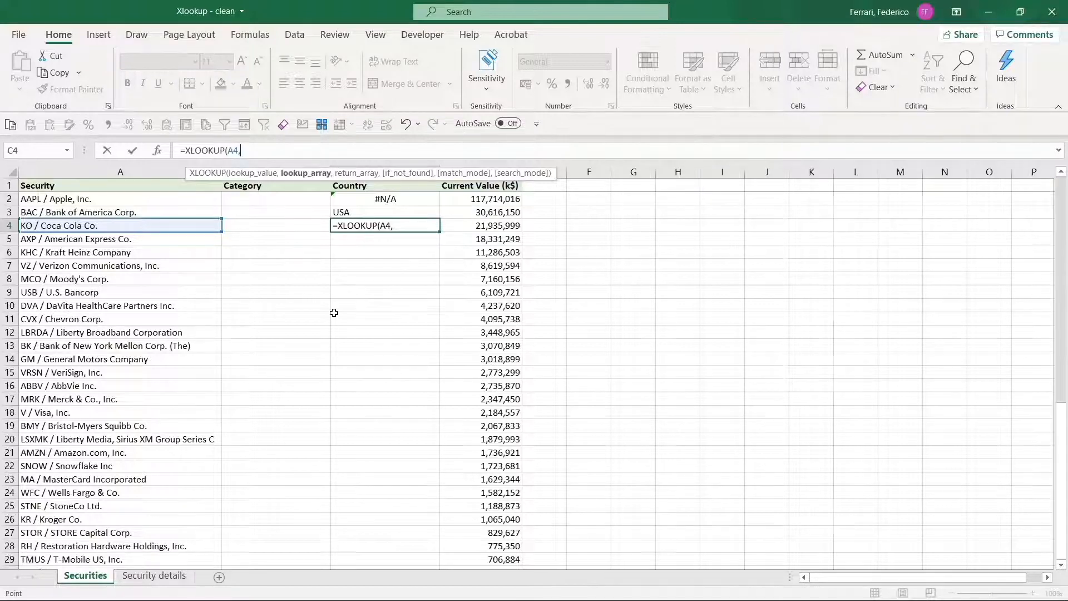
Set the XLOOKUP's lookup array to the horizontal Security row on Security details, as the absolute range $B$63:$BA$63.
key("ctrl+Page_Down")
left_click(276, 479)
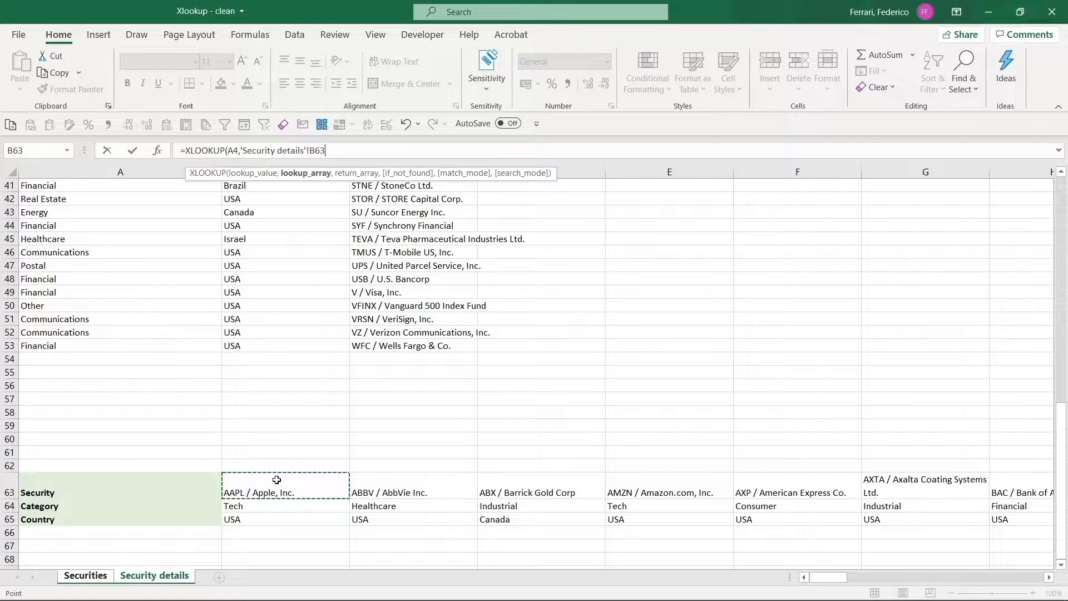
key("ctrl+shift+Right")
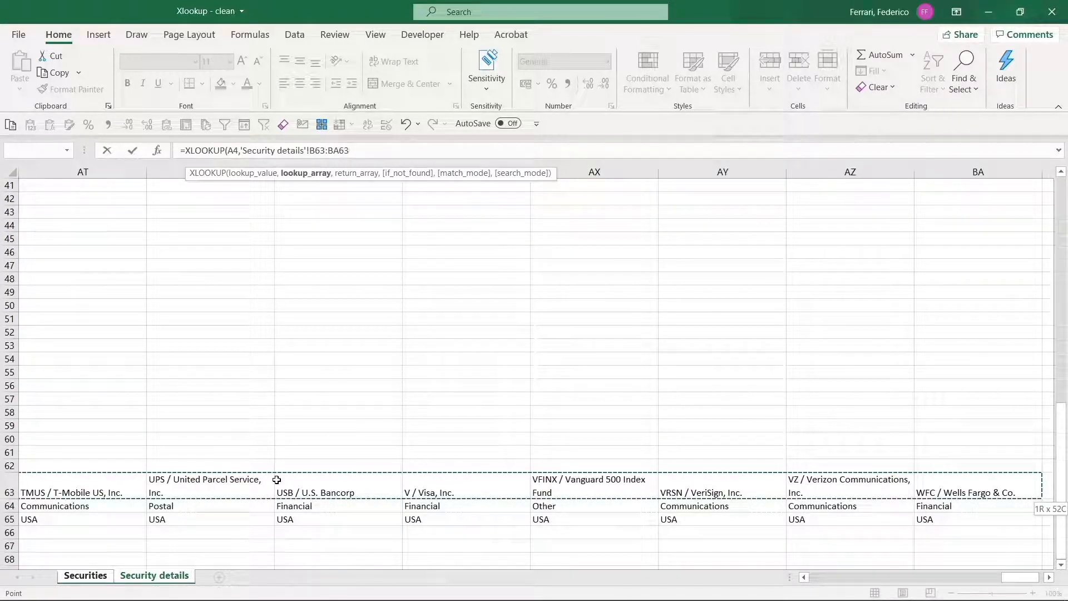
key("F4")
type(",")
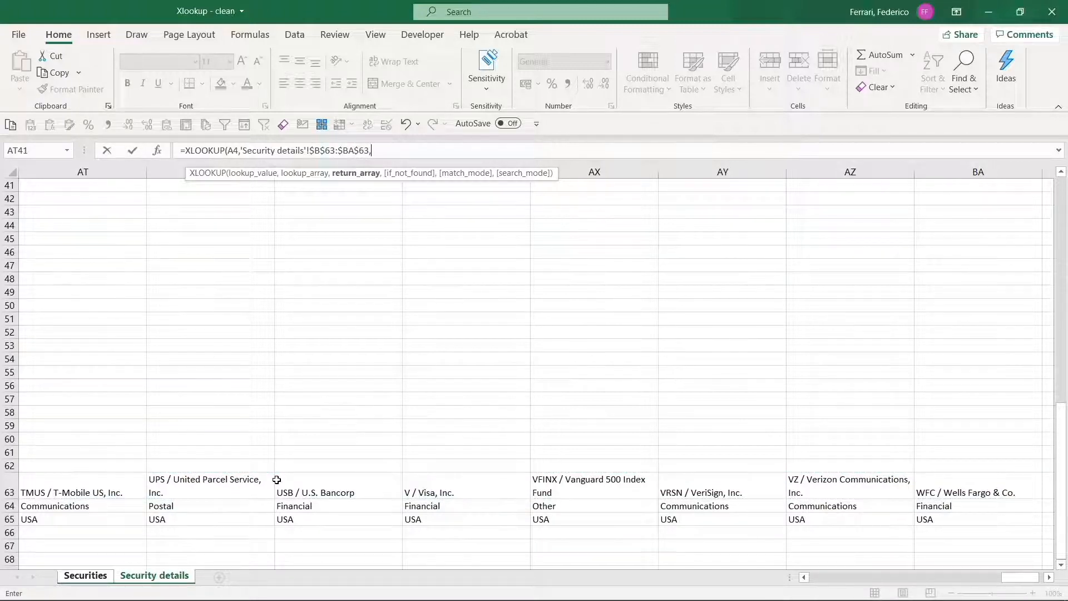
Complete the XLOOKUP with the Country row $B$65:$BA$65 of Security details as return array, and fill it down the Country column from C4.
left_click(243, 518)
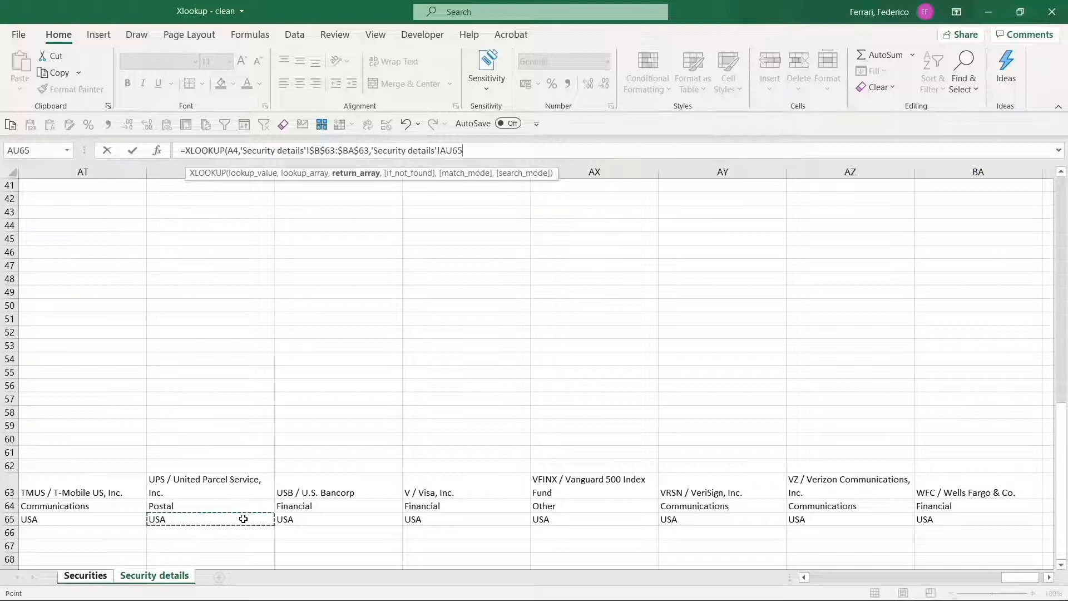
key("ctrl+Left")
key("ctrl+shift+Right")
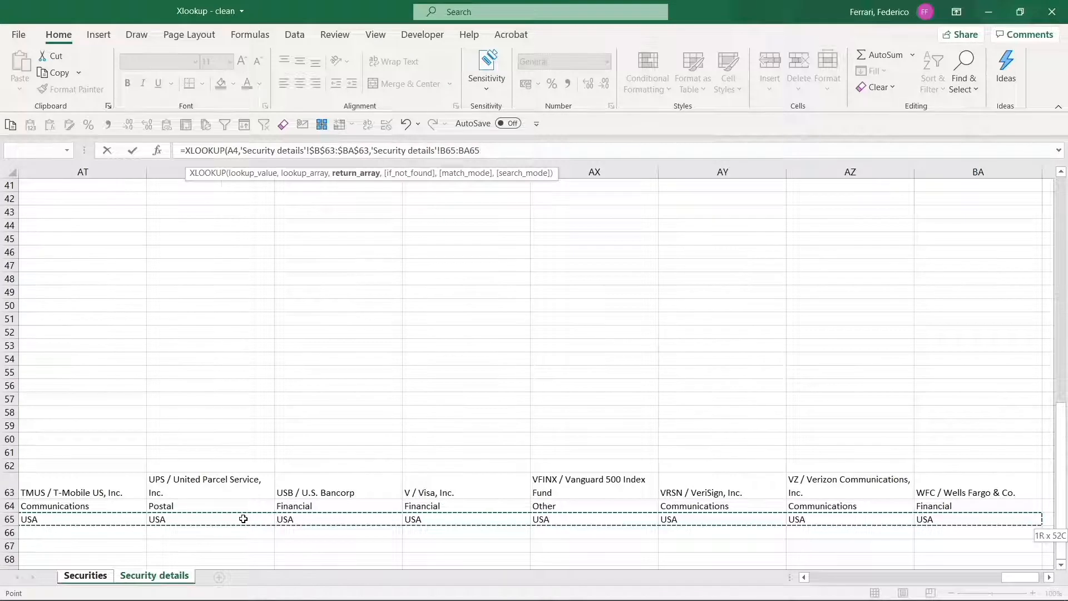
key("F4")
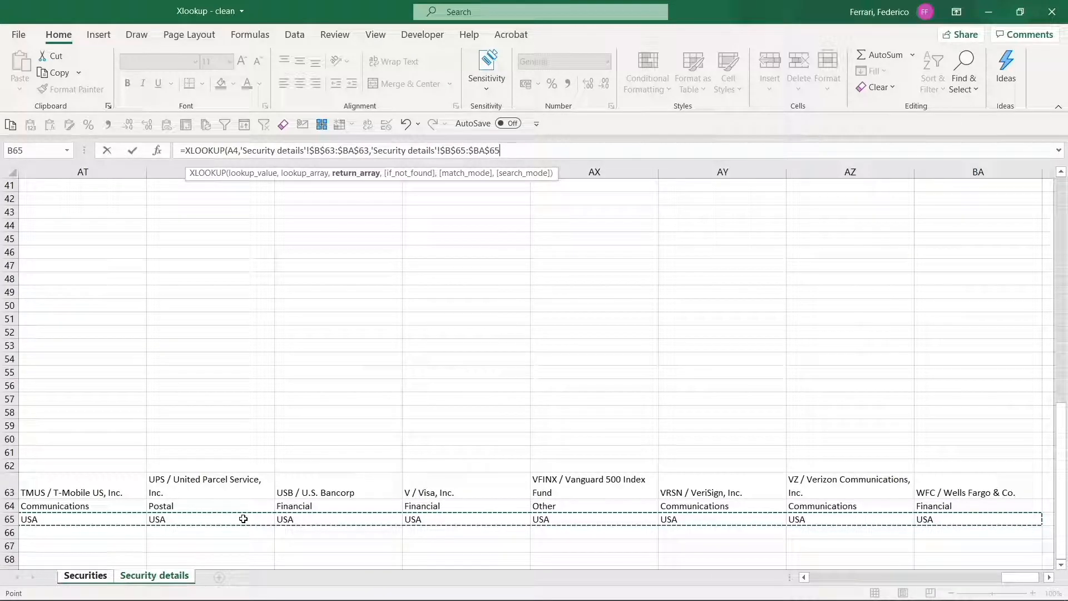
type(")")
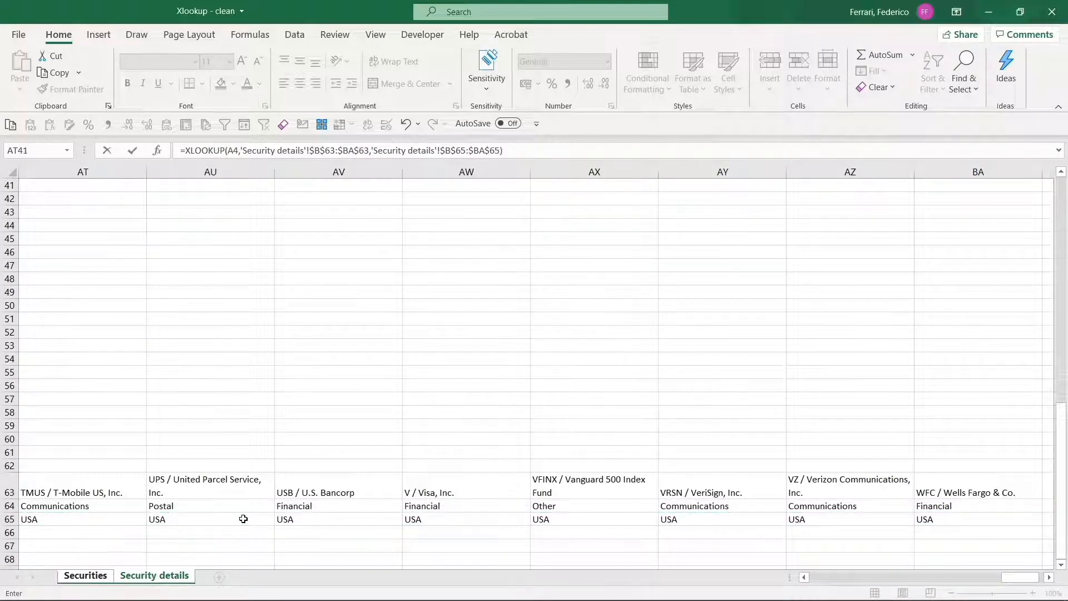
key("Return")
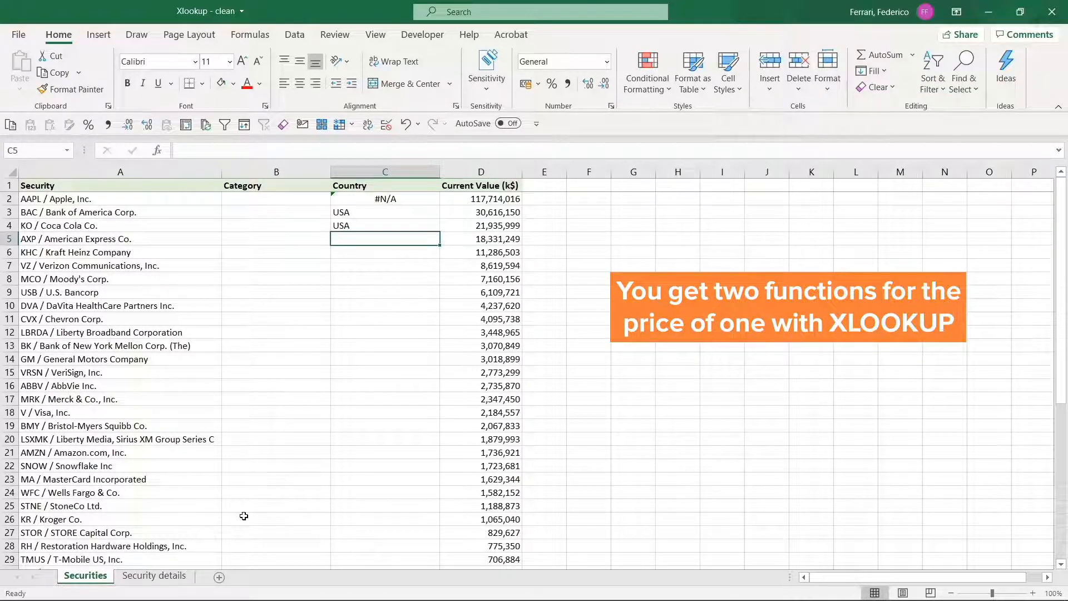
key("Up")
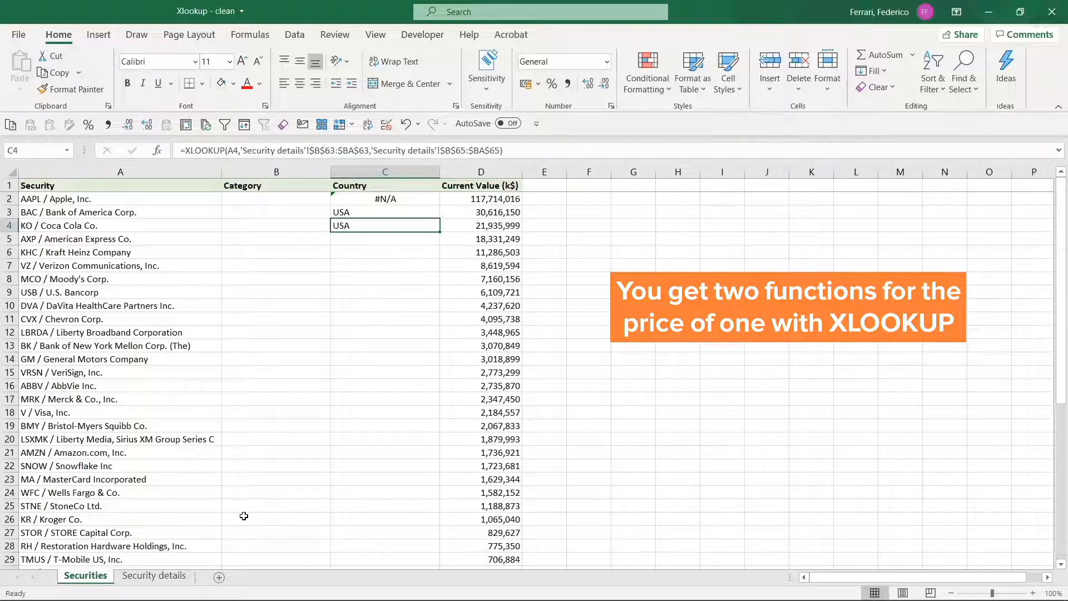
double_click(440, 232)
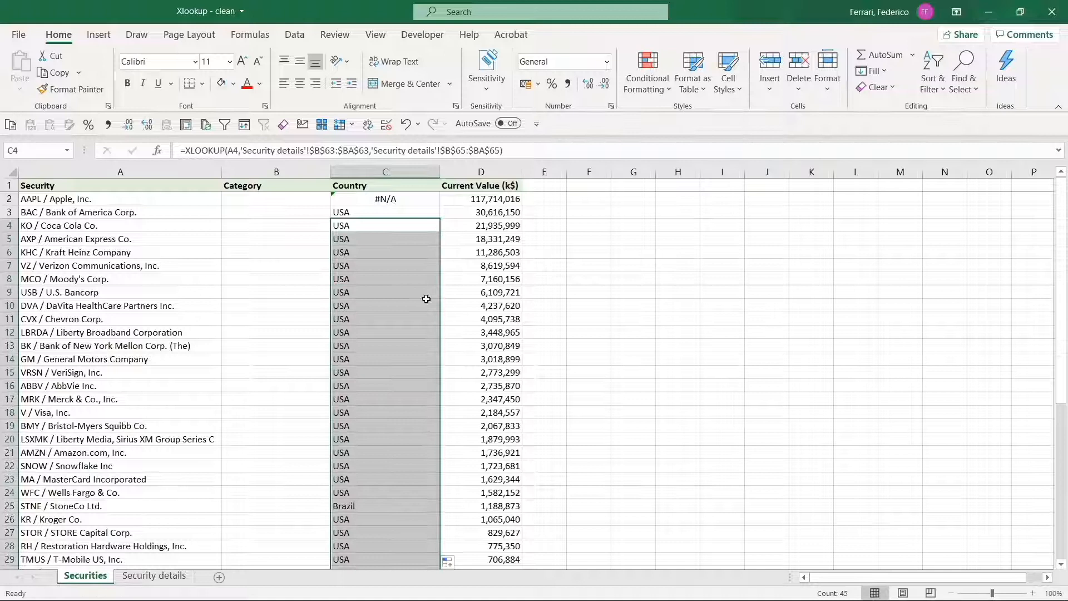